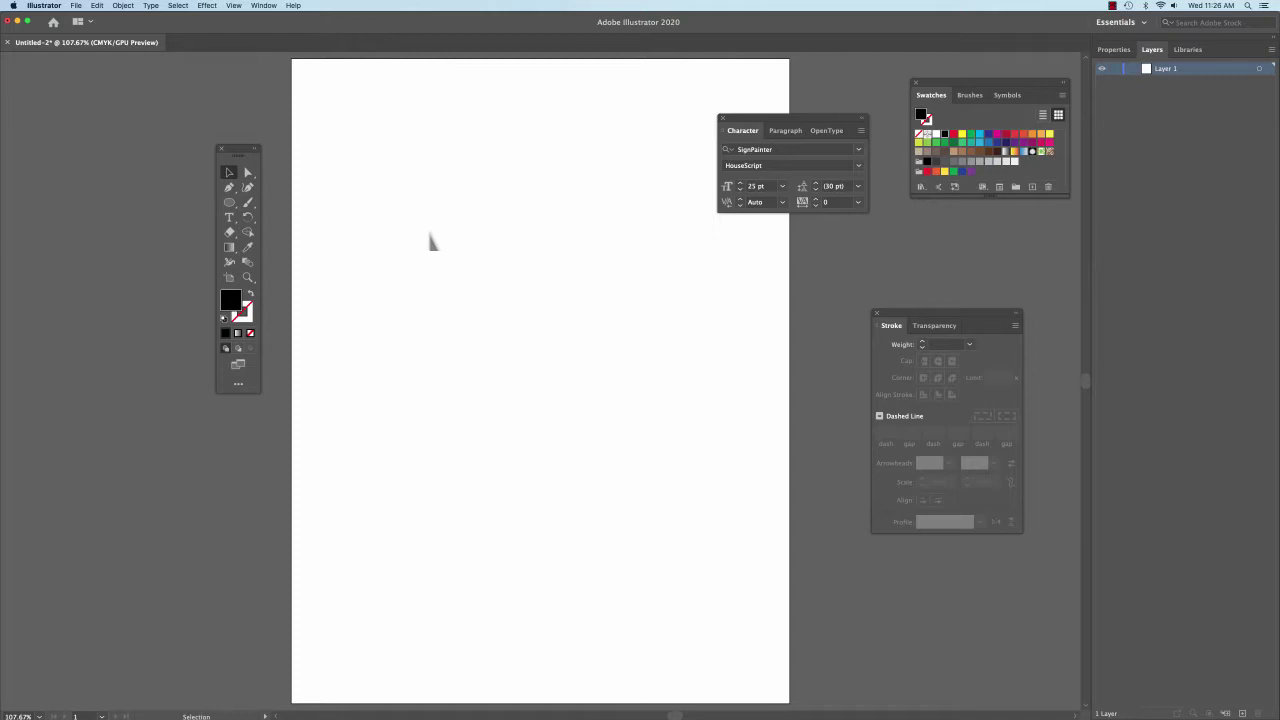
- Nudge the floating Tools panel slightly on the blank artboard
{"action": "mouse_move", "coordinate": [239, 148]}
{"action": "left_mouse_down"}
{"action": "mouse_move", "coordinate": [293, 148]}
{"action": "mouse_move", "coordinate": [242, 140]}
{"action": "left_mouse_up"}
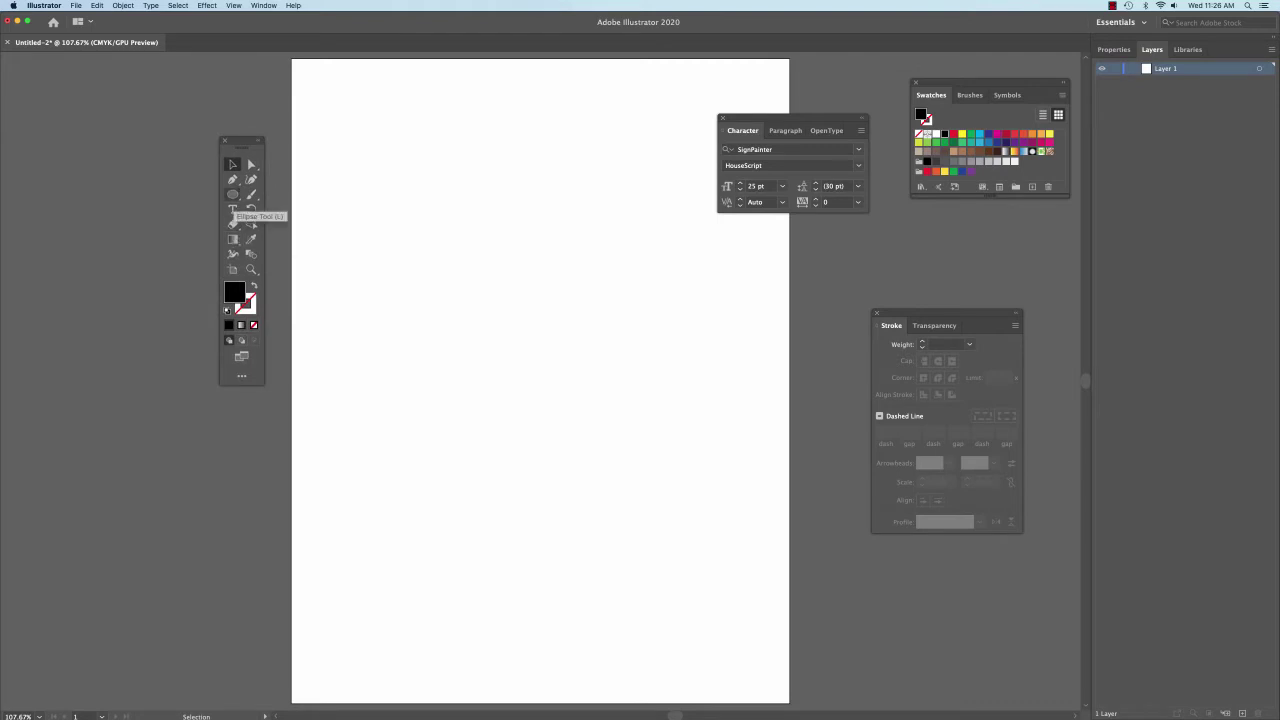
- Draw a circle near the top of the page as a no-fill black outline, shifted slightly left
{"action": "left_click", "coordinate": [233, 195]}
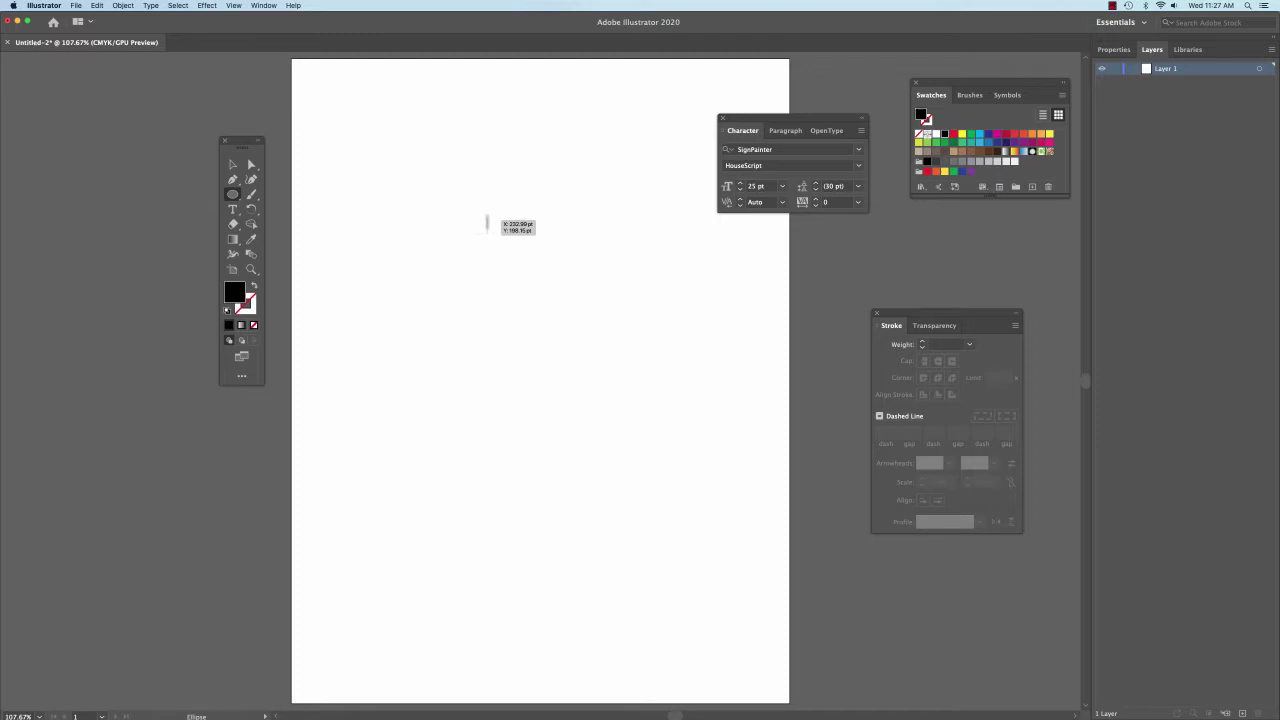
{"action": "left_click_drag", "start_coordinate": [482, 220], "coordinate": [684, 421]}
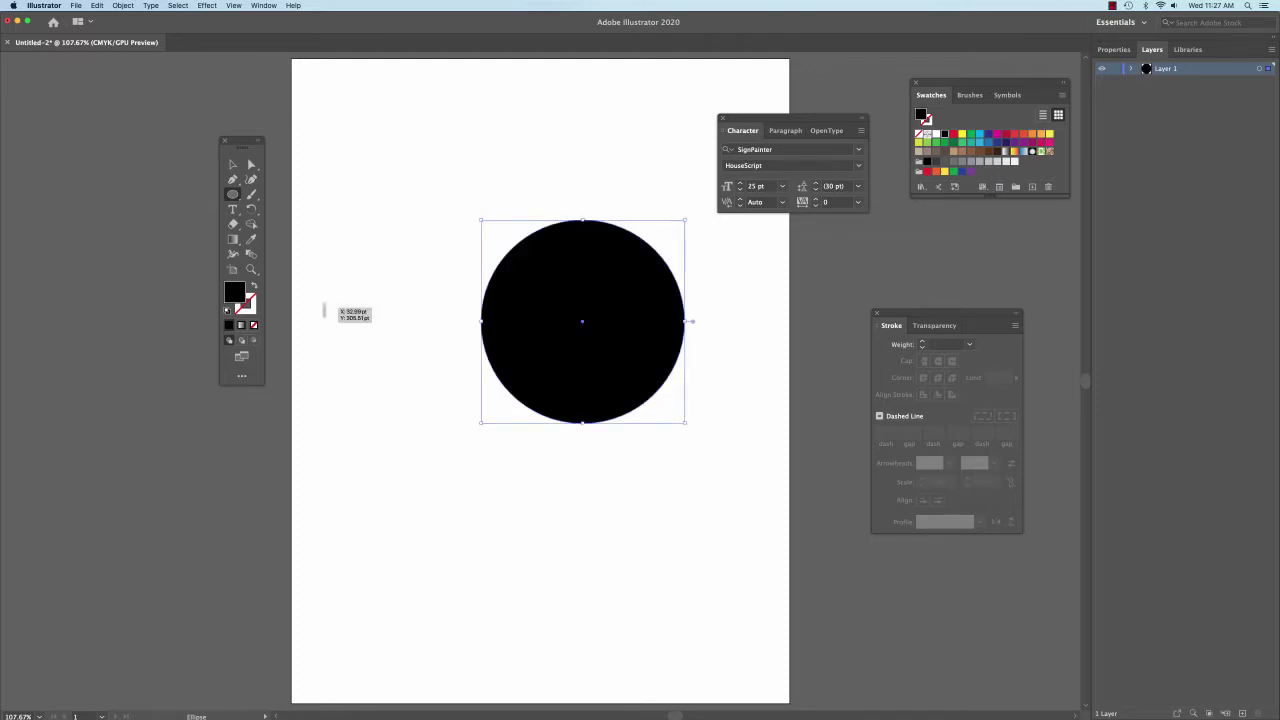
{"action": "key", "text": "shift+x"}
{"action": "key", "text": "v"}
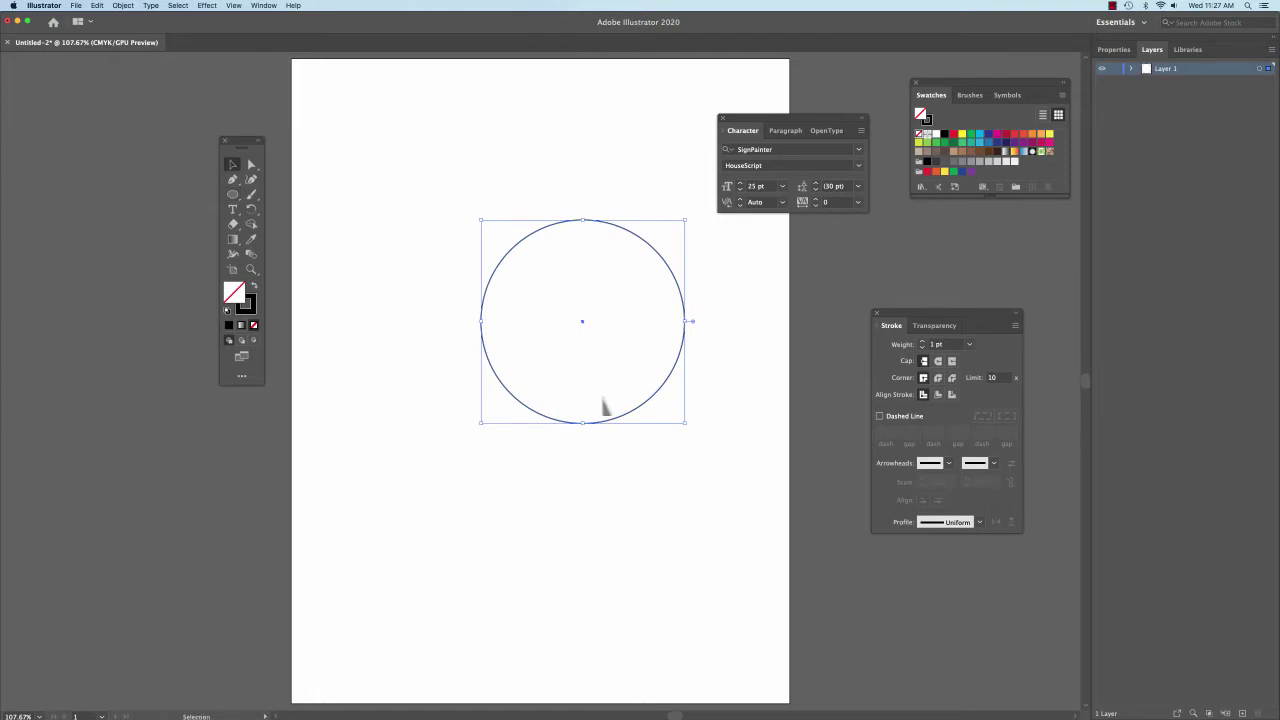
{"action": "left_click_drag", "start_coordinate": [583, 322], "coordinate": [536, 322]}
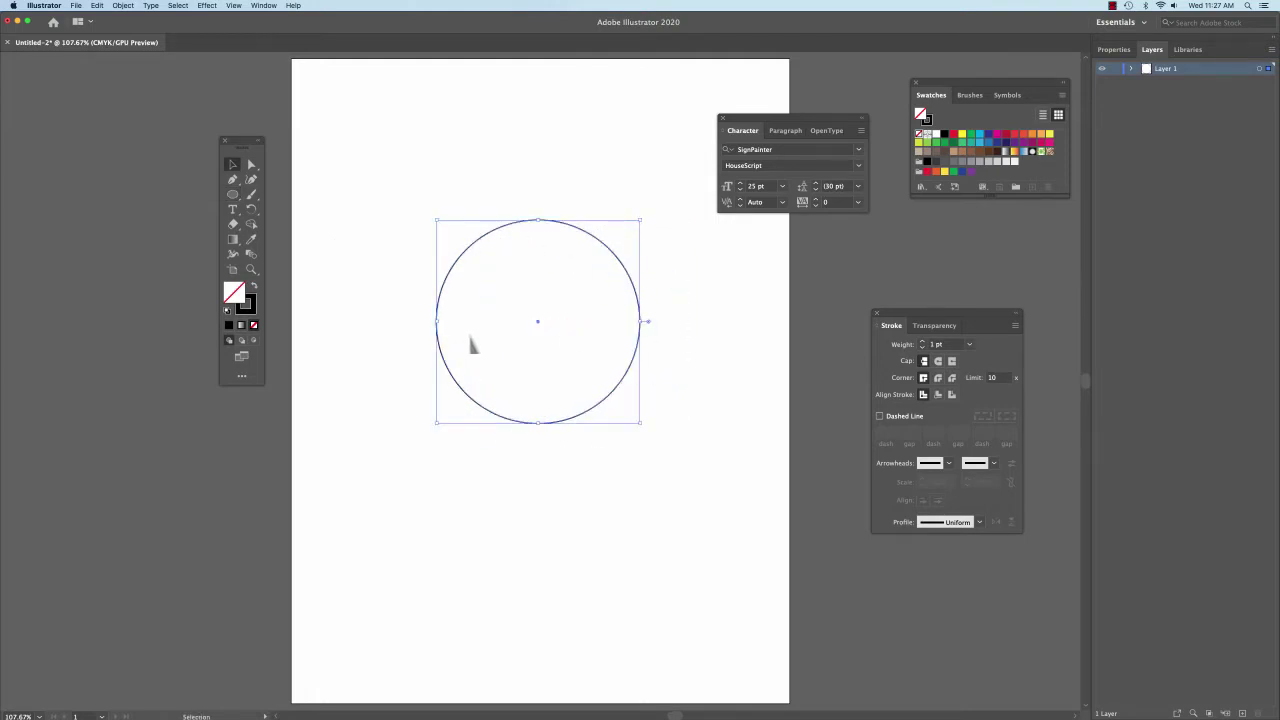
{"action": "left_click", "coordinate": [419, 272]}
- Pick the Type on a Path Tool, try it off the circle, and dismiss the path warning
{"action": "left_click", "coordinate": [232, 209]}
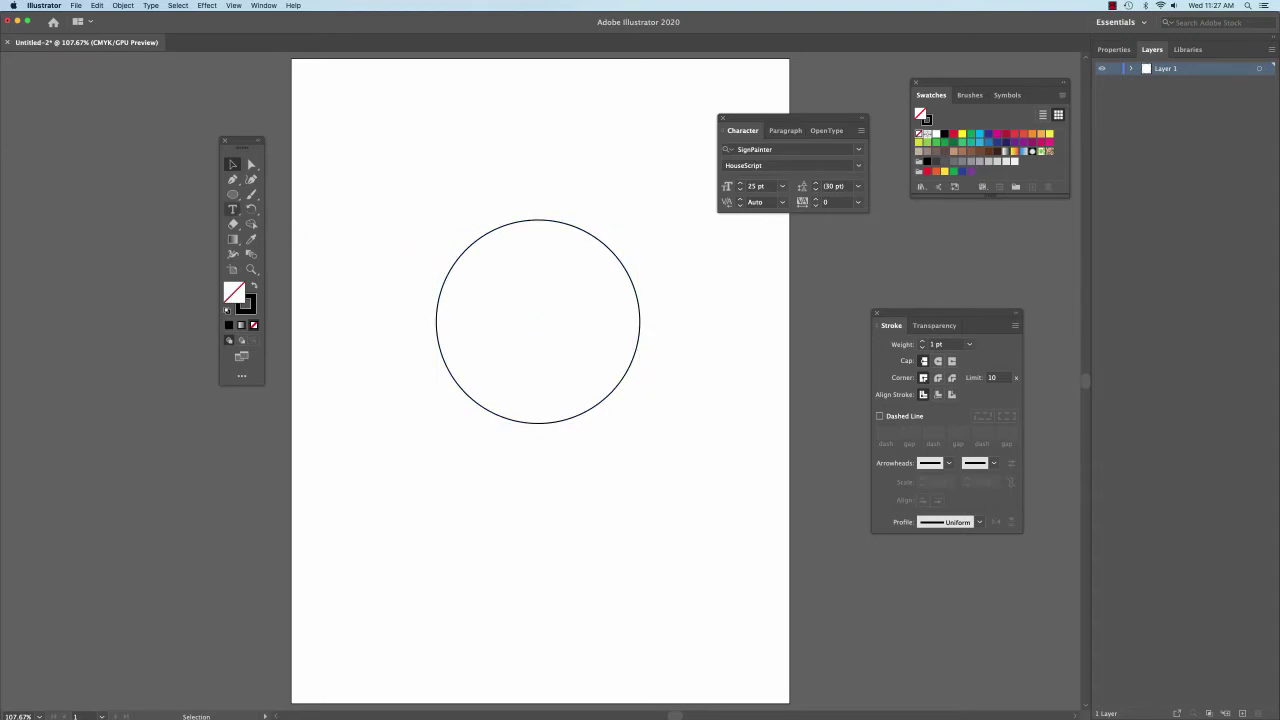
{"action": "left_click", "coordinate": [232, 209]}
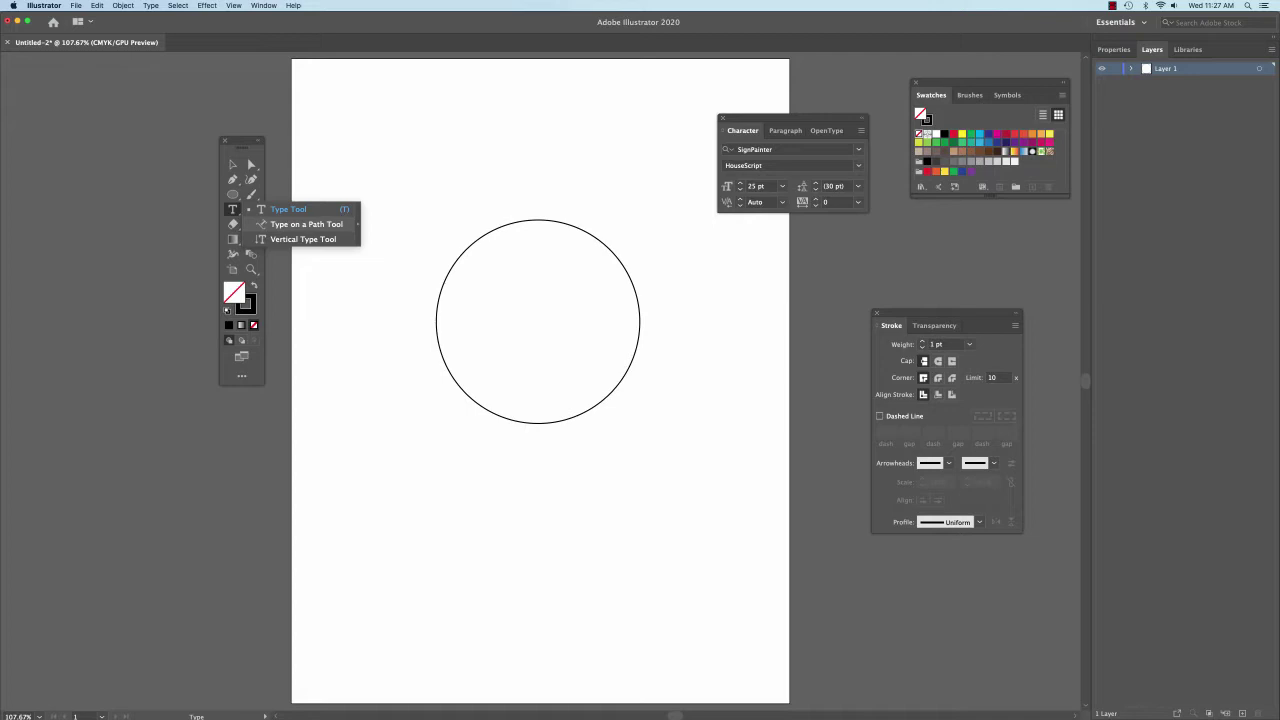
{"action": "left_click", "coordinate": [305, 224]}
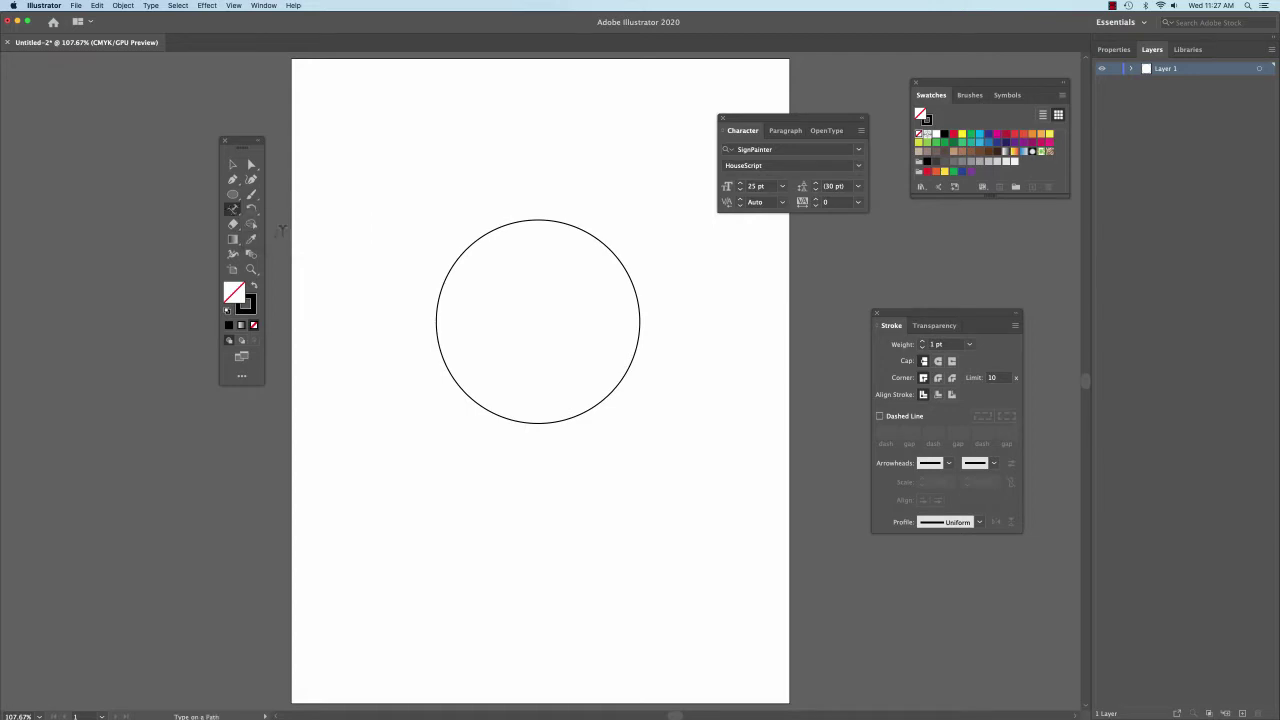
{"action": "left_click", "coordinate": [529, 148]}
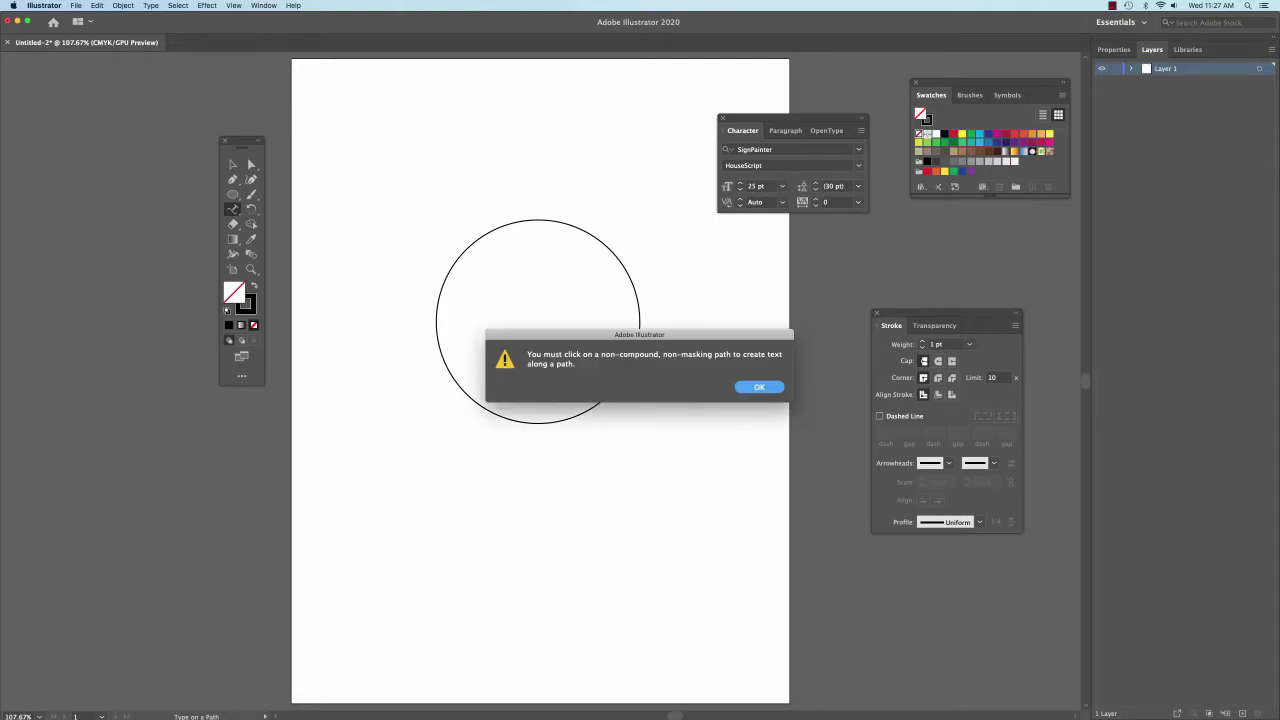
{"action": "left_click", "coordinate": [766, 387]}
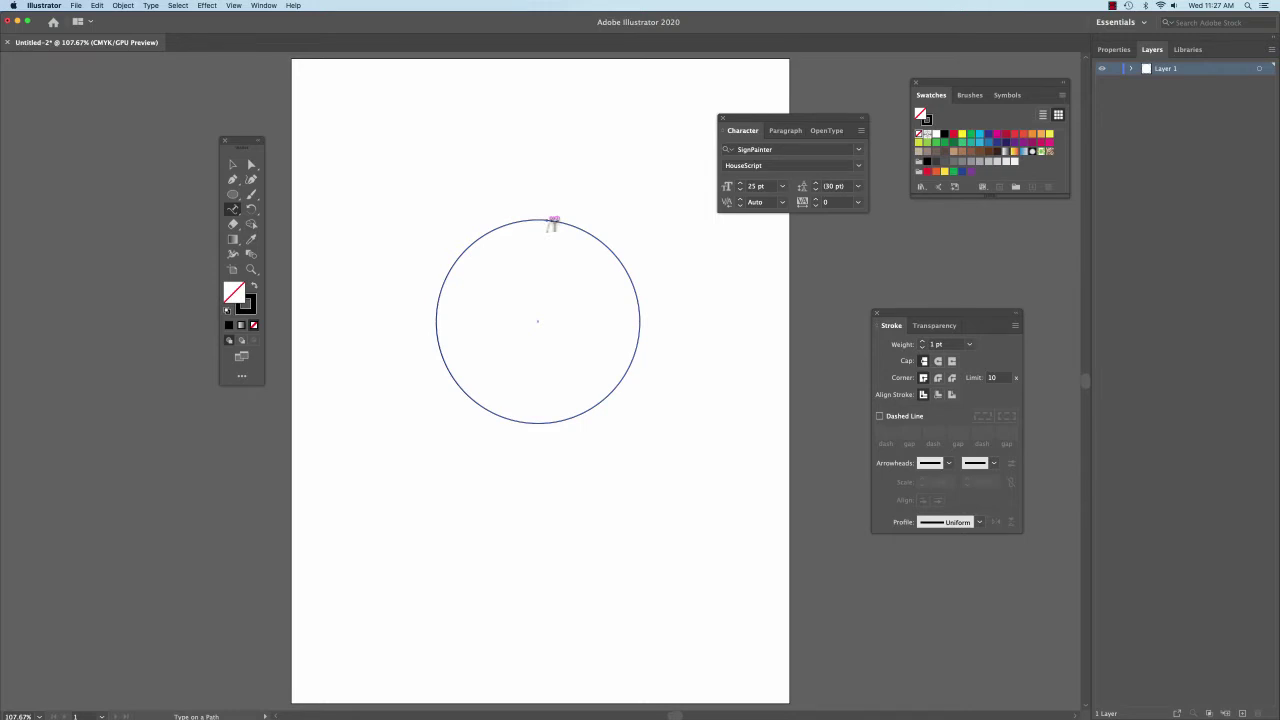
- Fill the circle with placeholder text starting at its top, then deselect it
{"action": "left_click", "coordinate": [551, 221]}
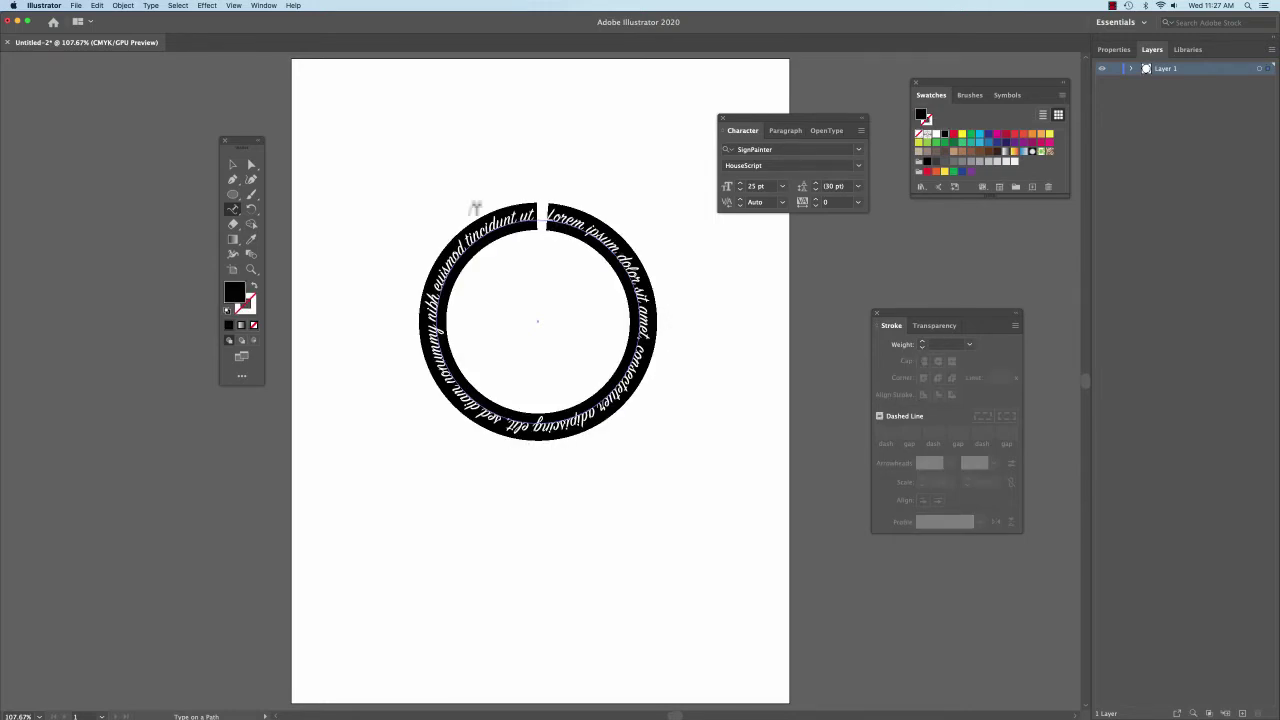
{"action": "left_click", "coordinate": [232, 164]}
{"action": "left_click", "coordinate": [376, 190]}
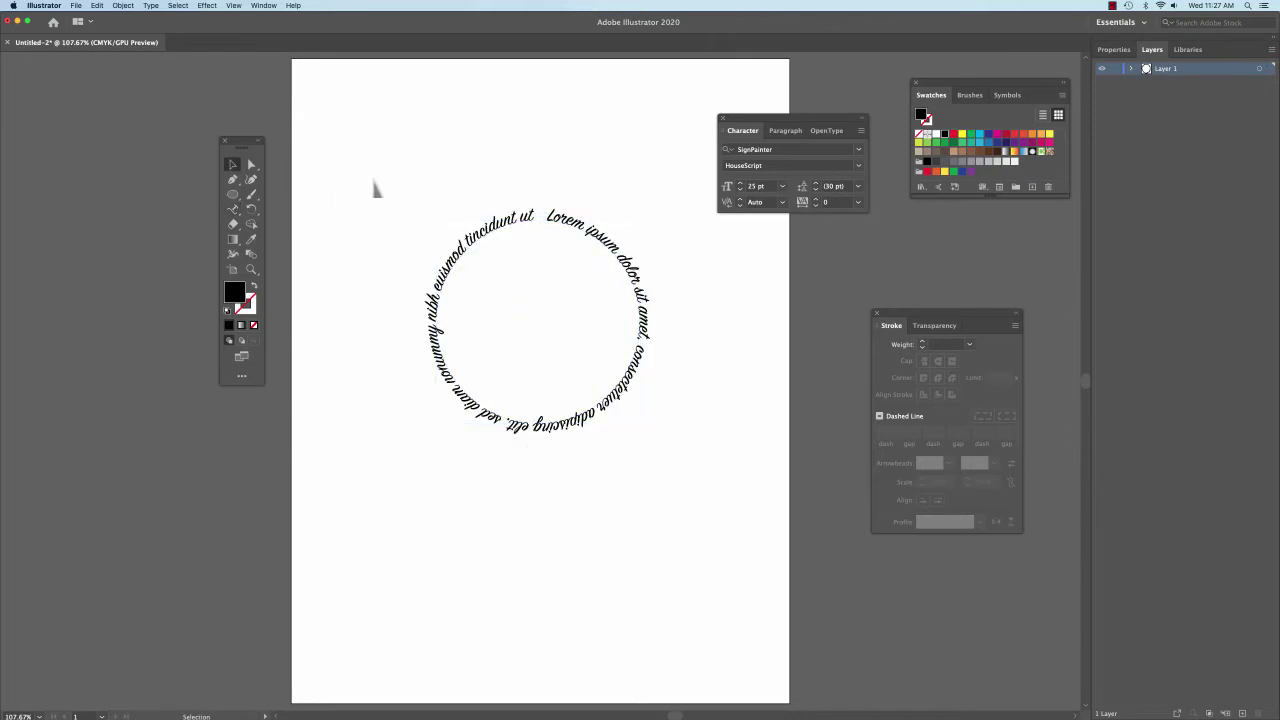
- Delete the left-half text, leaving 'Lorem ipsum dolor sit amet, consectetuer adipiscing elit.'
{"action": "left_click", "coordinate": [471, 253]}
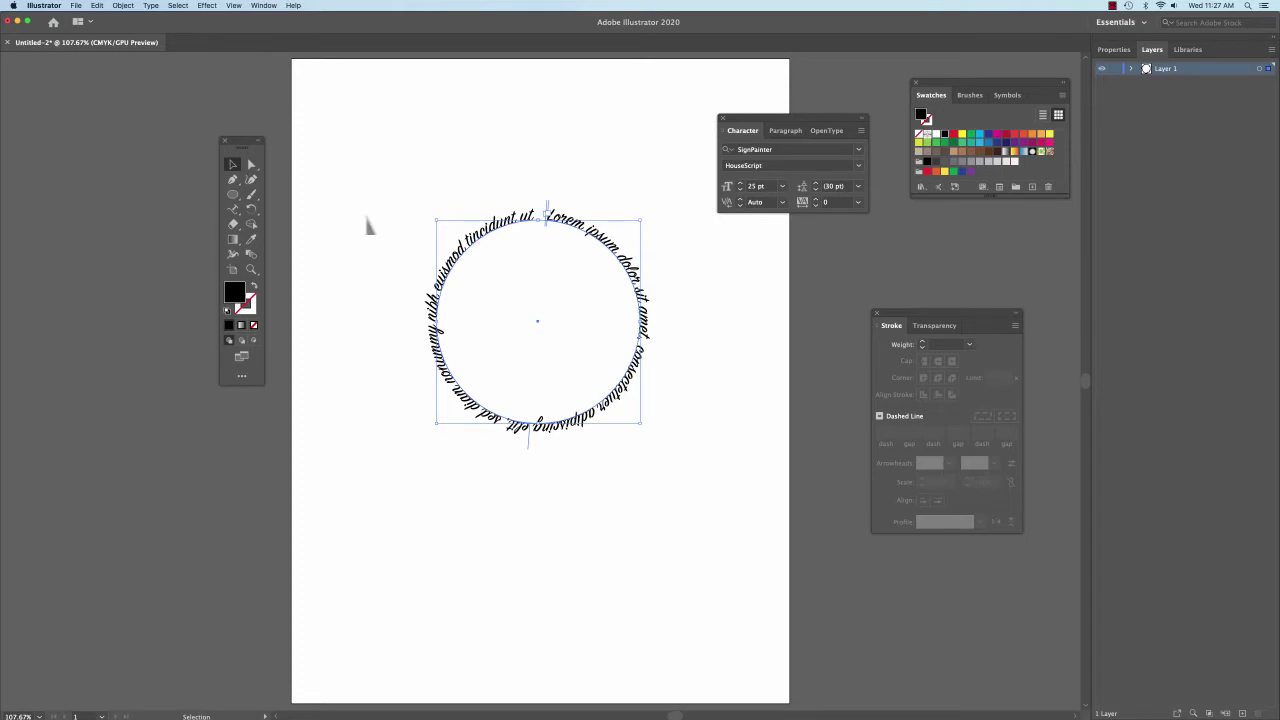
{"action": "left_click", "coordinate": [233, 208]}
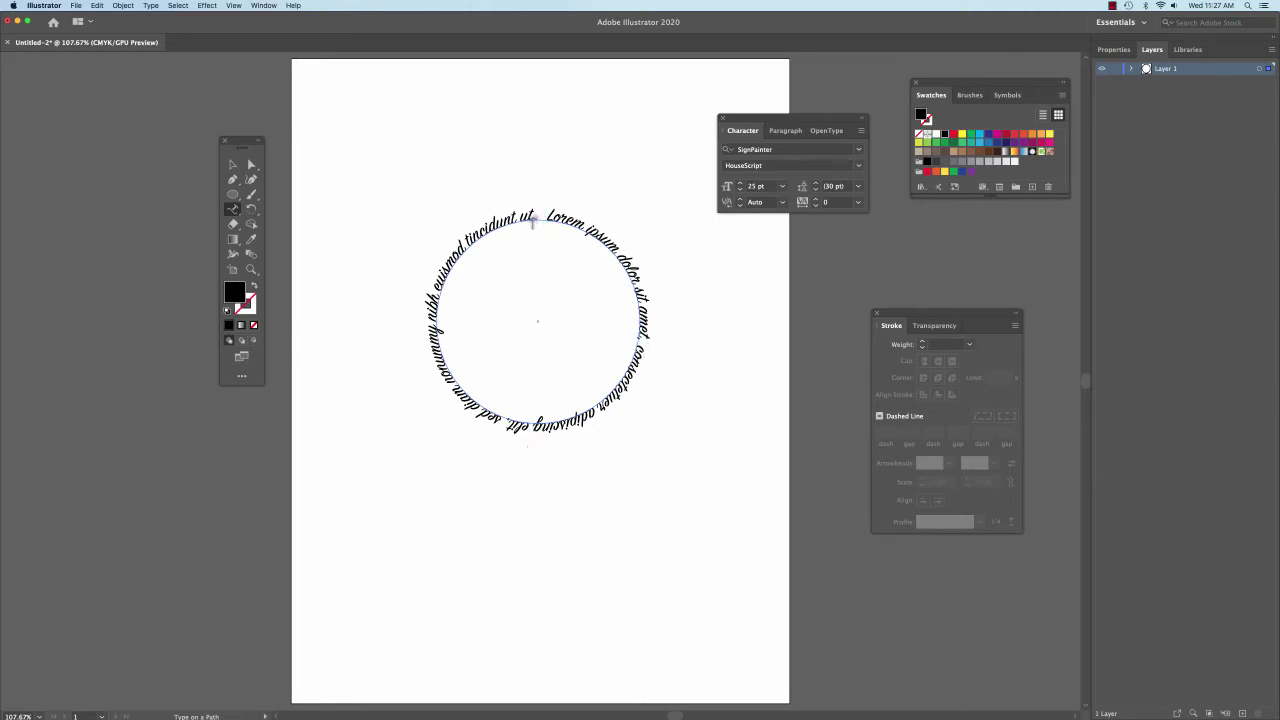
{"action": "left_click_drag", "start_coordinate": [533, 222], "coordinate": [505, 430]}
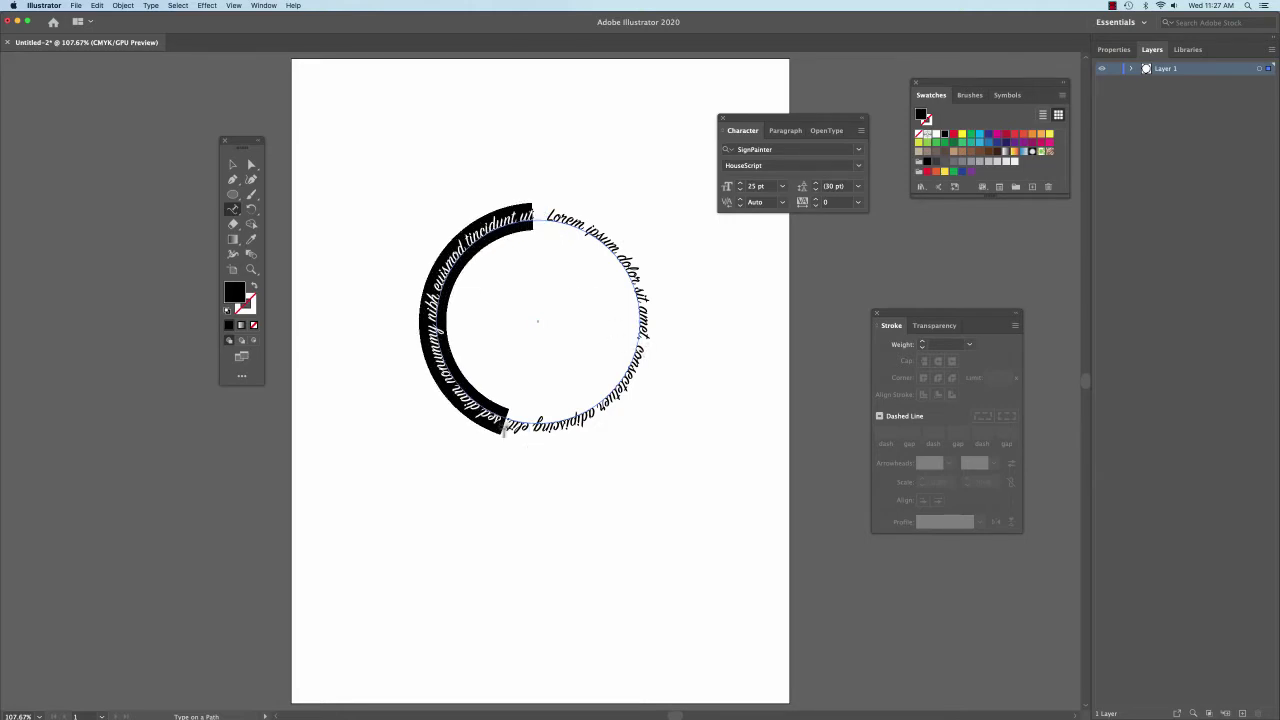
{"action": "key", "text": "BackSpace"}
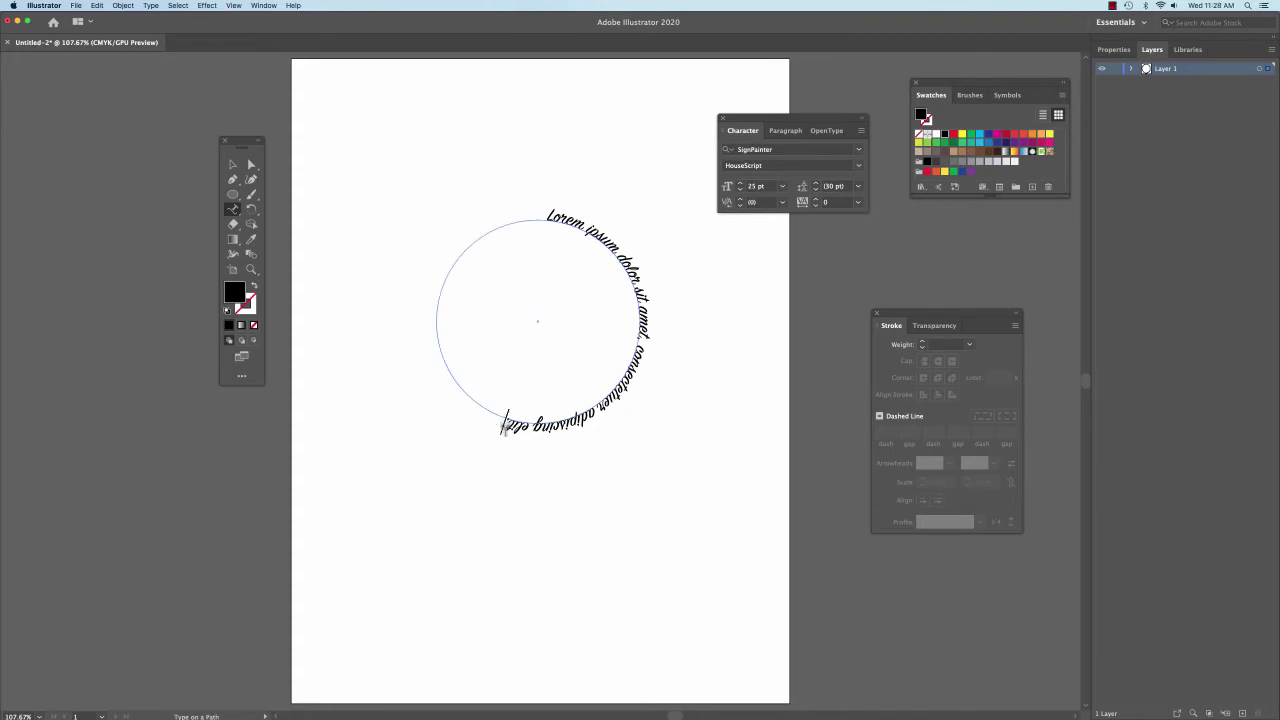
{"action": "left_click", "coordinate": [232, 165]}
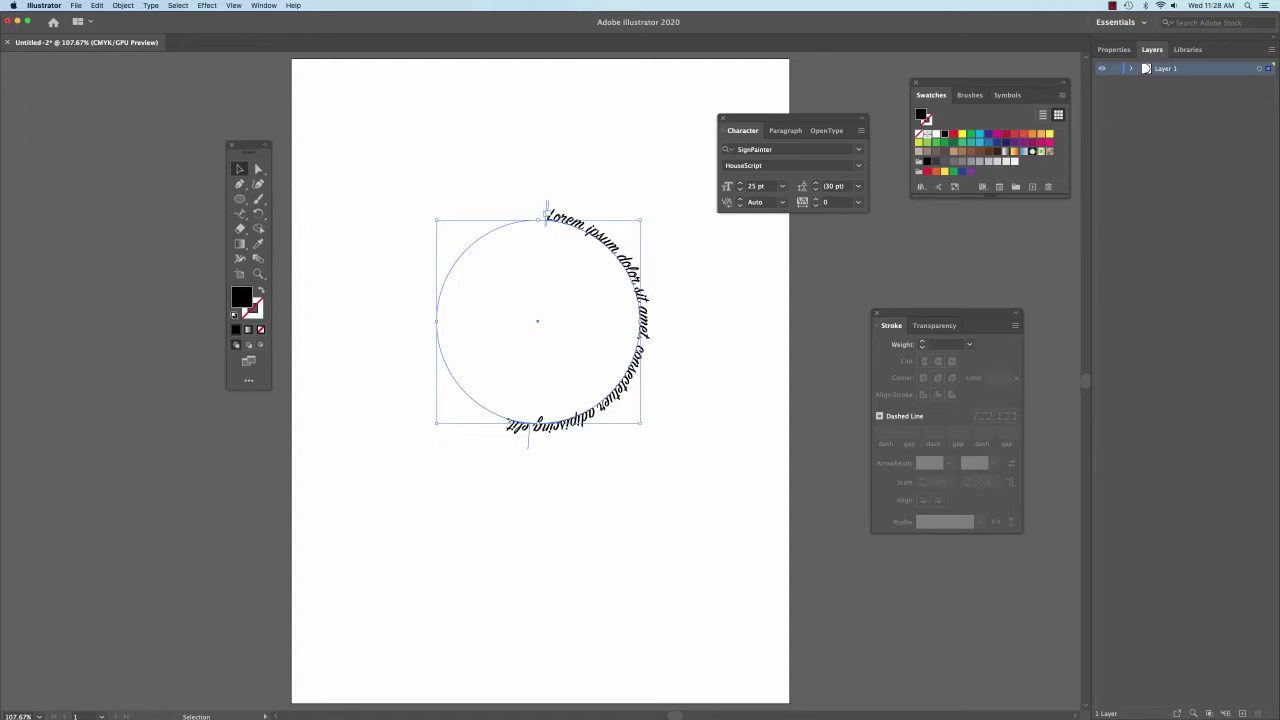
- Enlarge the SignPainter HouseScript circle text from 25 pt to 32 pt
{"action": "left_click_drag", "start_coordinate": [242, 140], "coordinate": [370, 182]}
{"action": "left_click", "coordinate": [362, 251]}
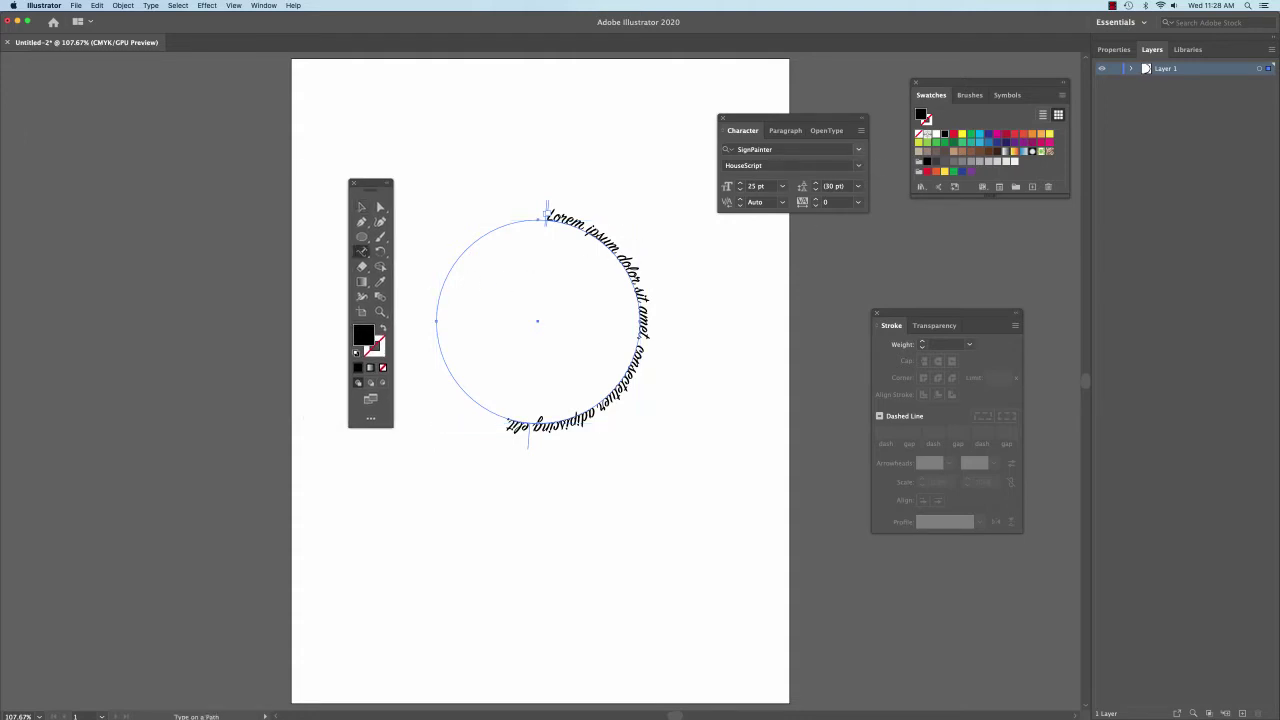
{"action": "left_click", "coordinate": [858, 149]}
{"action": "key", "text": "Escape"}
{"action": "left_click", "coordinate": [740, 183]}
{"action": "left_click", "coordinate": [740, 183]}
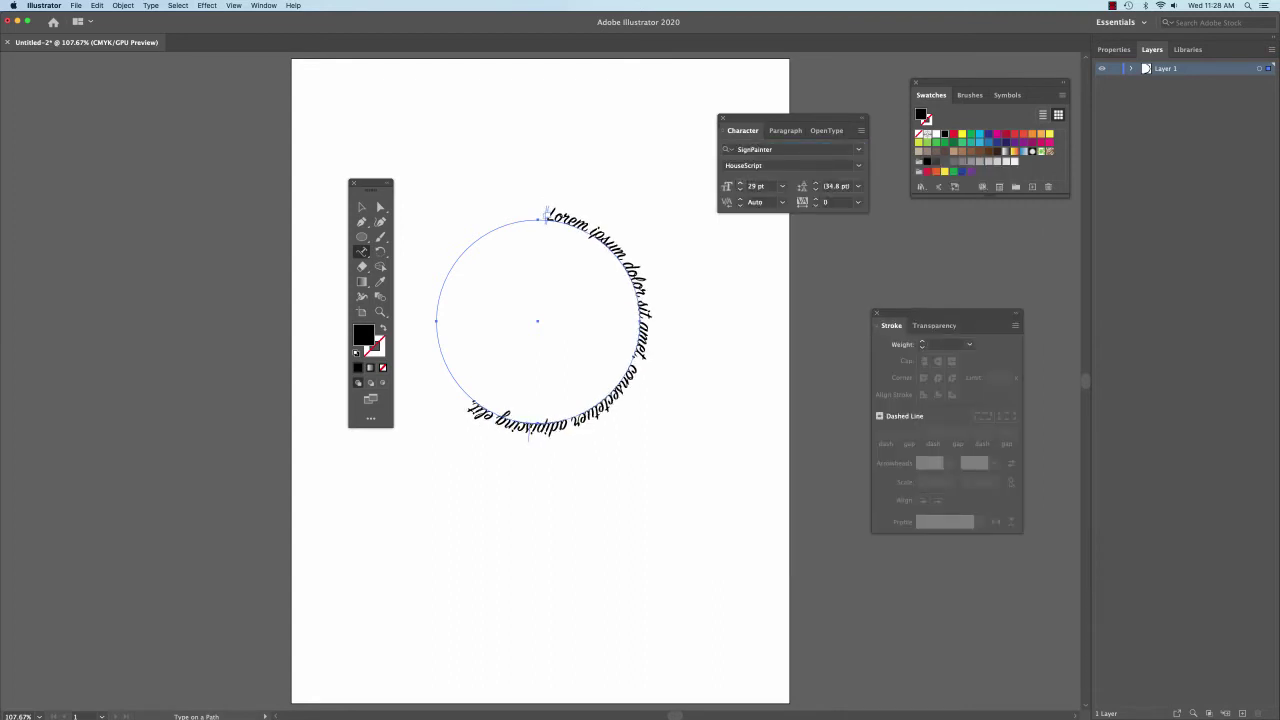
{"action": "left_click", "coordinate": [740, 183]}
{"action": "left_click", "coordinate": [740, 183]}
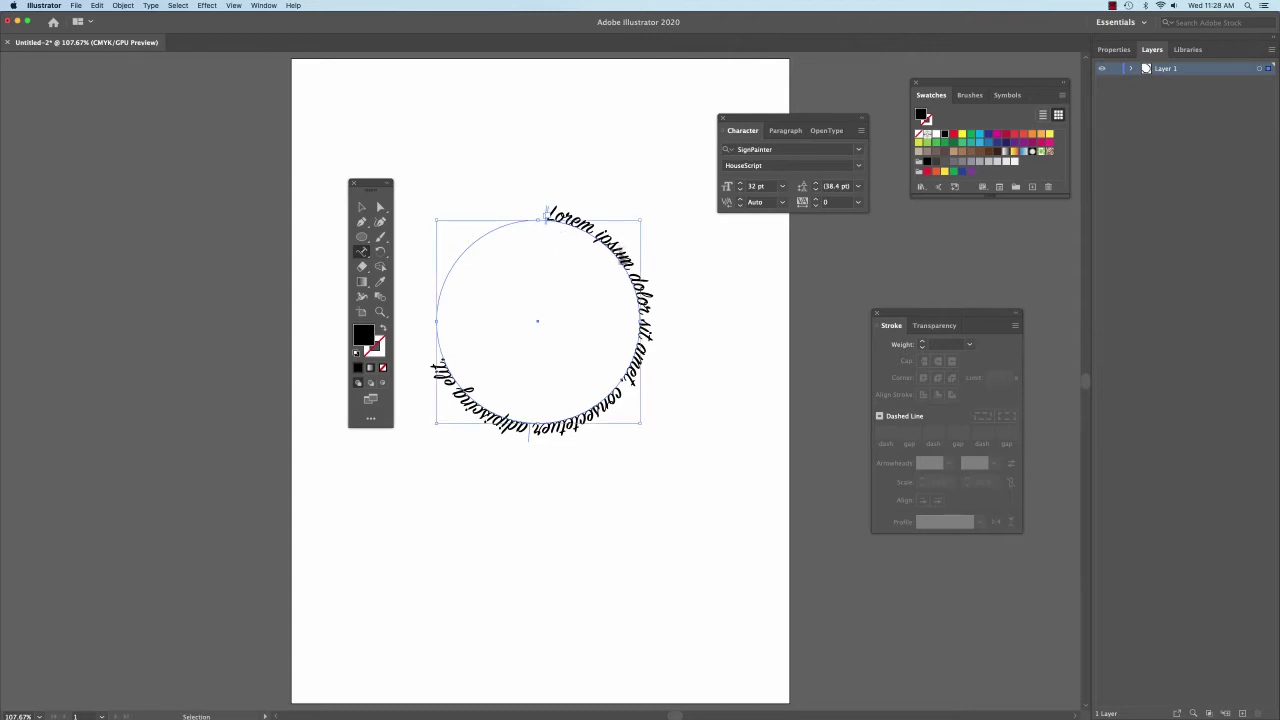
- Zoom to 200%, move the Tools panel aside, and select the circular text object
{"action": "scroll", "coordinate": [538, 228], "scroll_direction": "up", "scroll_amount": 2}
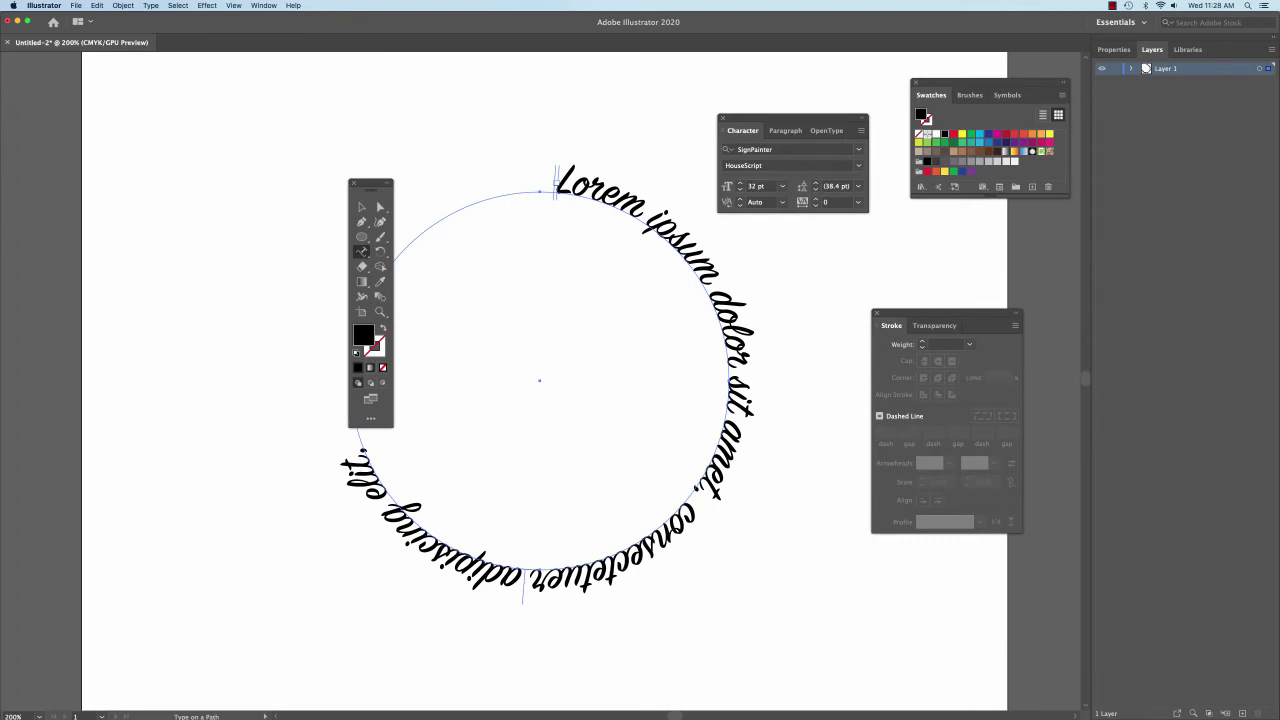
{"action": "left_click_drag", "start_coordinate": [370, 184], "coordinate": [260, 168]}
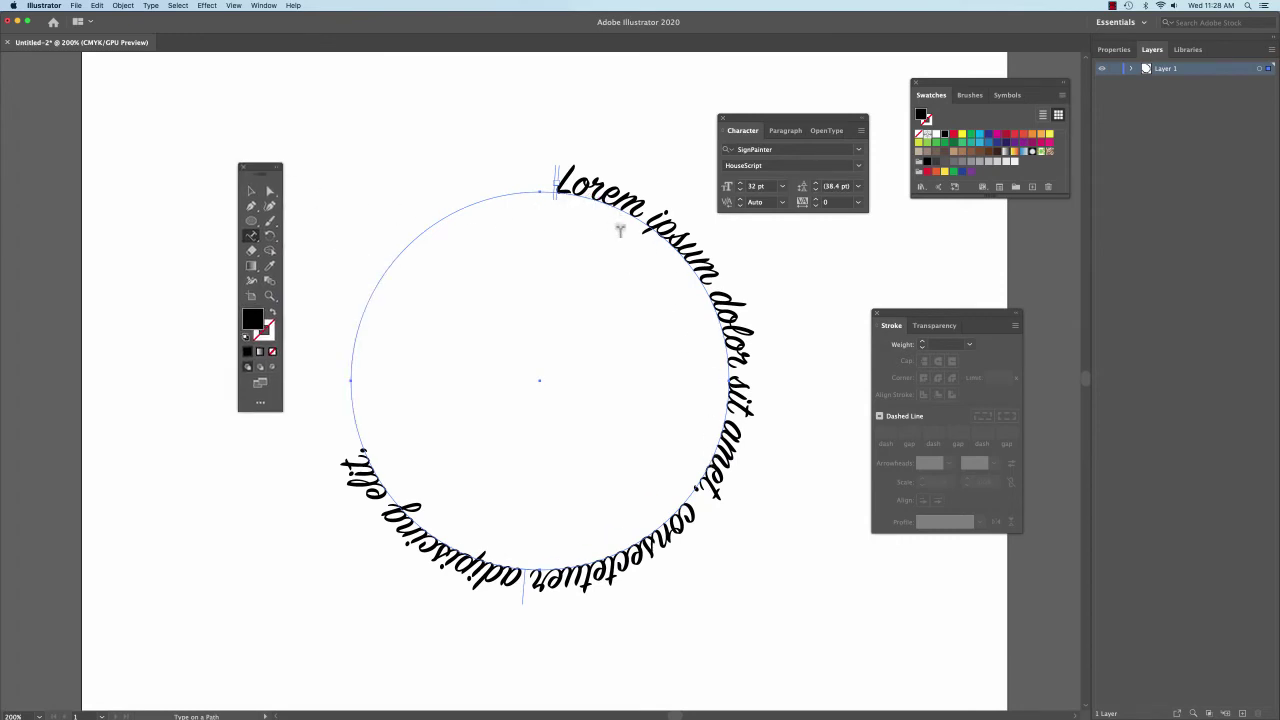
{"action": "left_click", "coordinate": [251, 190]}
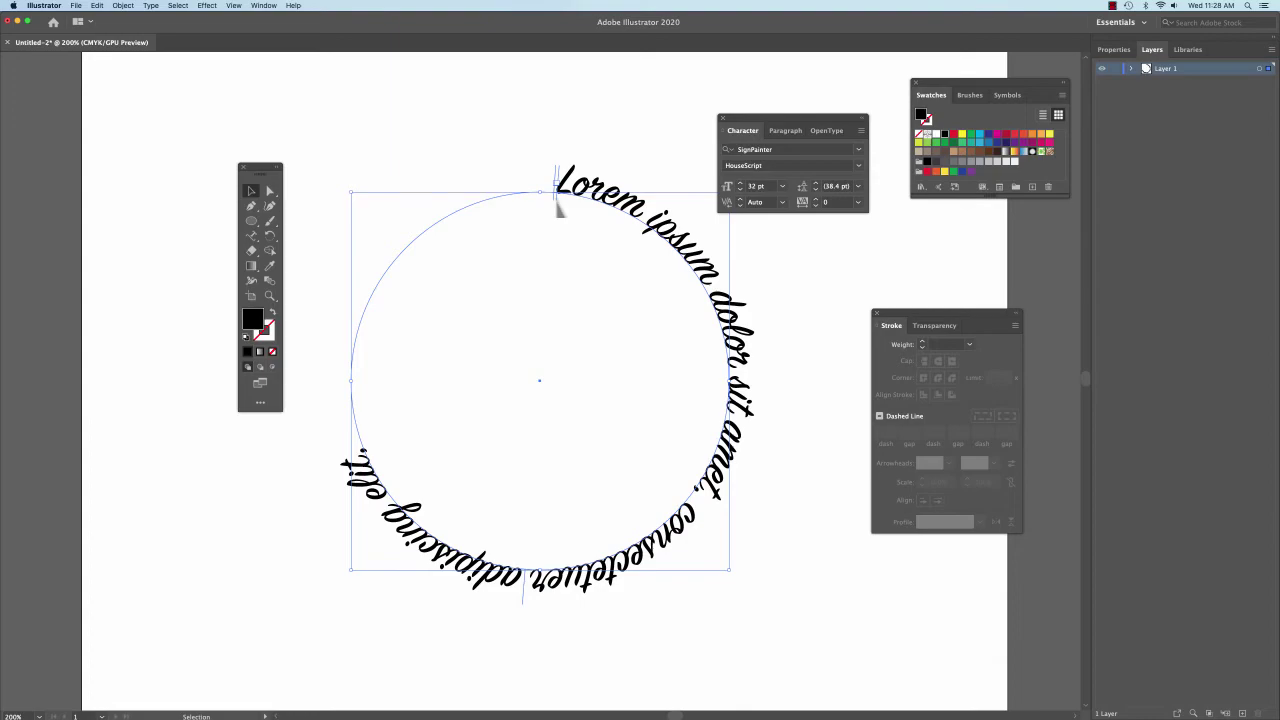
{"action": "left_click_drag", "start_coordinate": [558, 200], "coordinate": [614, 346]}
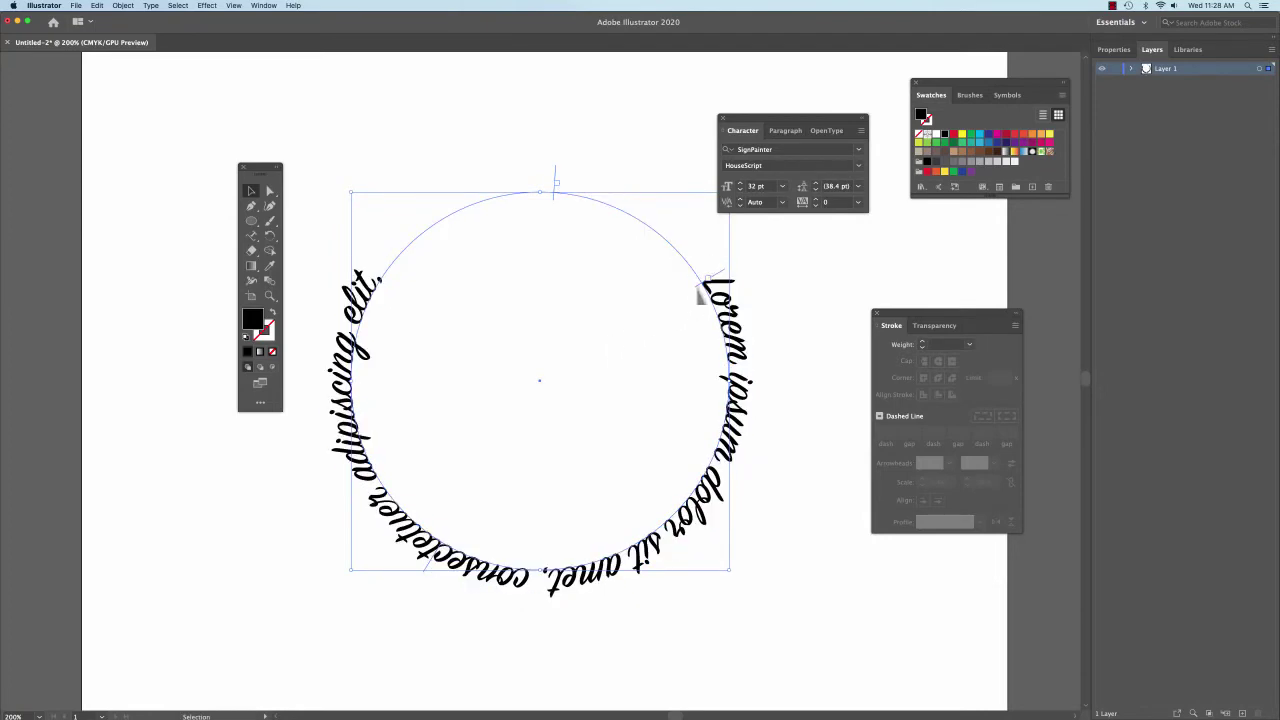
{"action": "left_click_drag", "start_coordinate": [702, 293], "coordinate": [552, 191]}
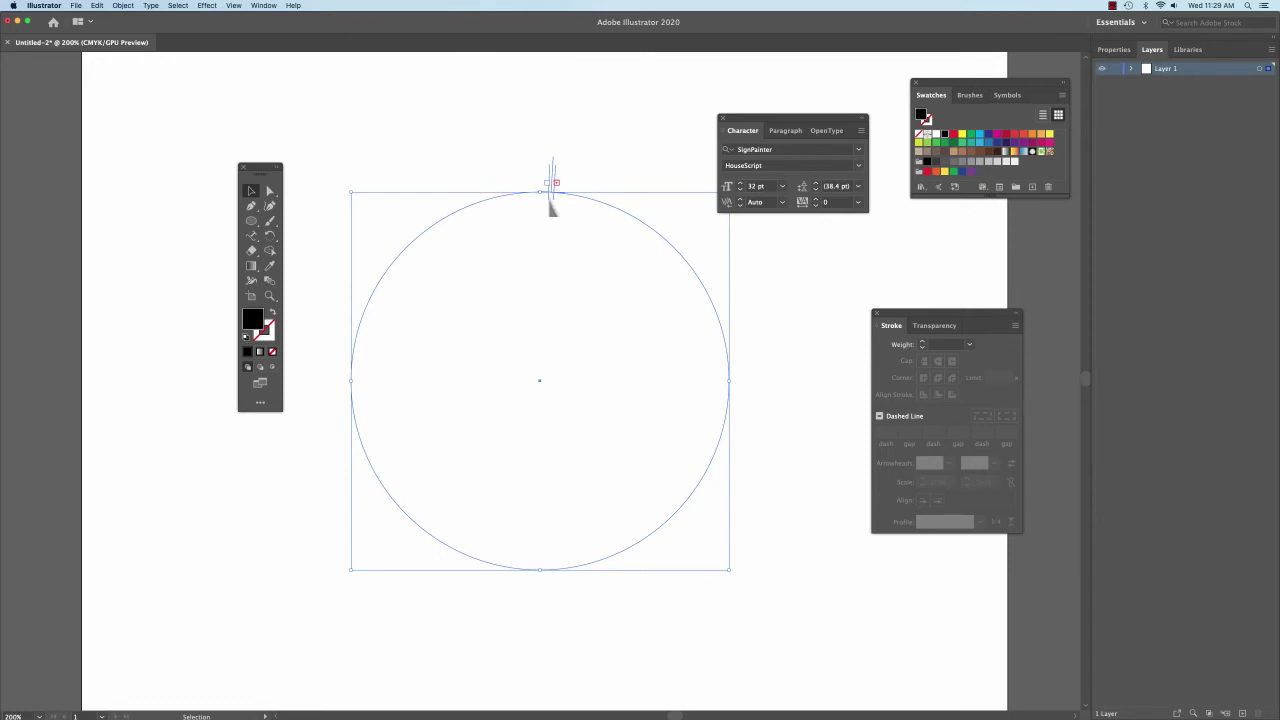
{"action": "left_click_drag", "start_coordinate": [552, 195], "coordinate": [566, 200]}
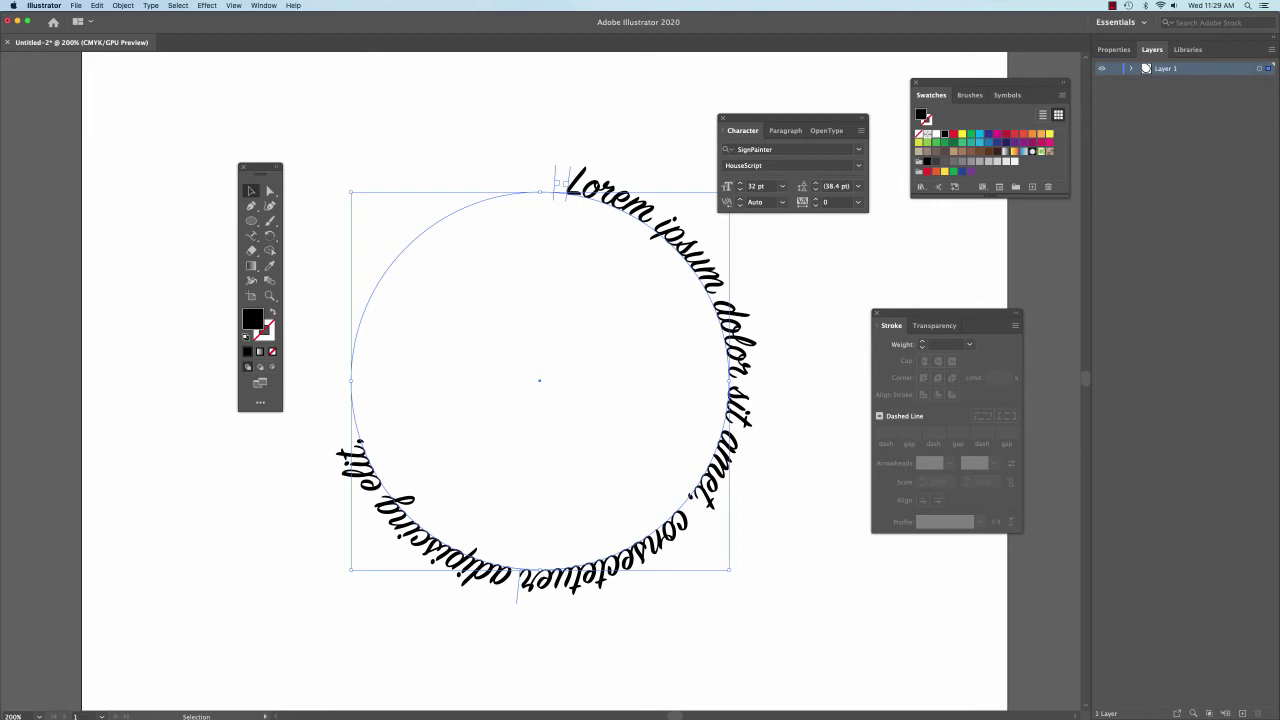
- Open Type > Type on a Path > Type on a Path Options and move the dialog top-left
{"action": "left_click", "coordinate": [150, 5]}
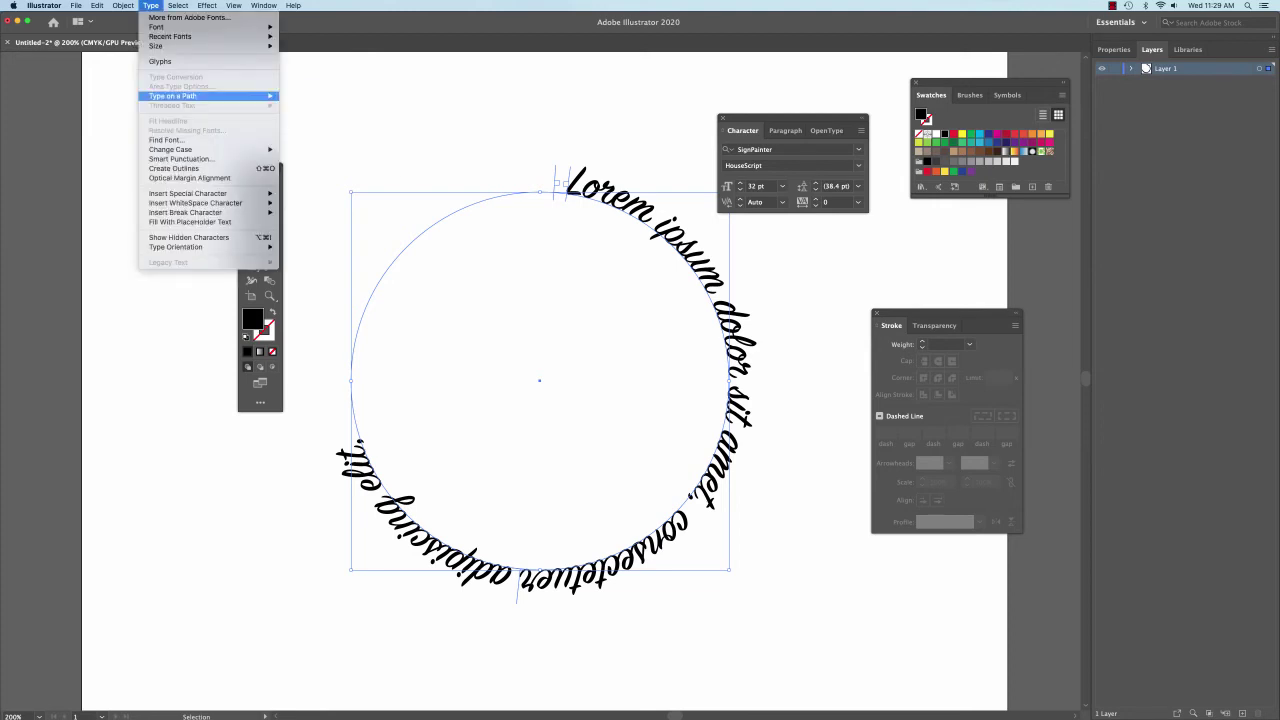
{"action": "mouse_move", "coordinate": [172, 95]}
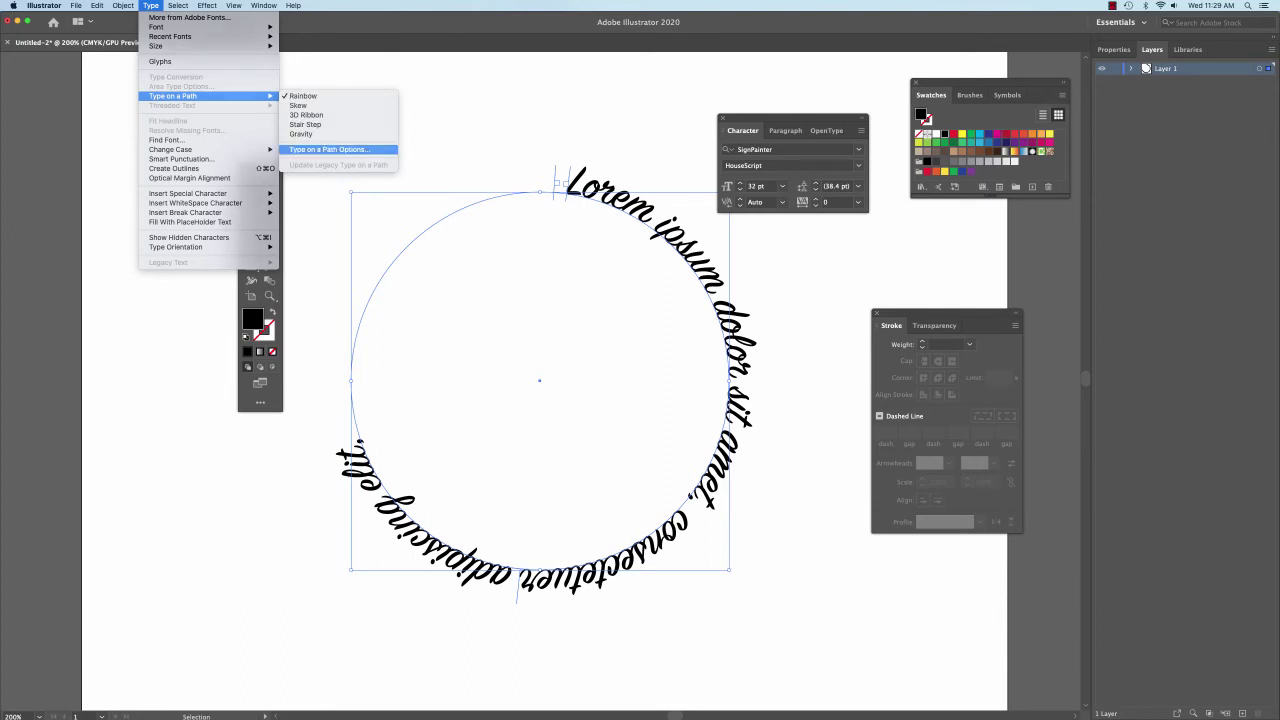
{"action": "left_click", "coordinate": [328, 149]}
{"action": "left_click_drag", "start_coordinate": [640, 308], "coordinate": [397, 61]}
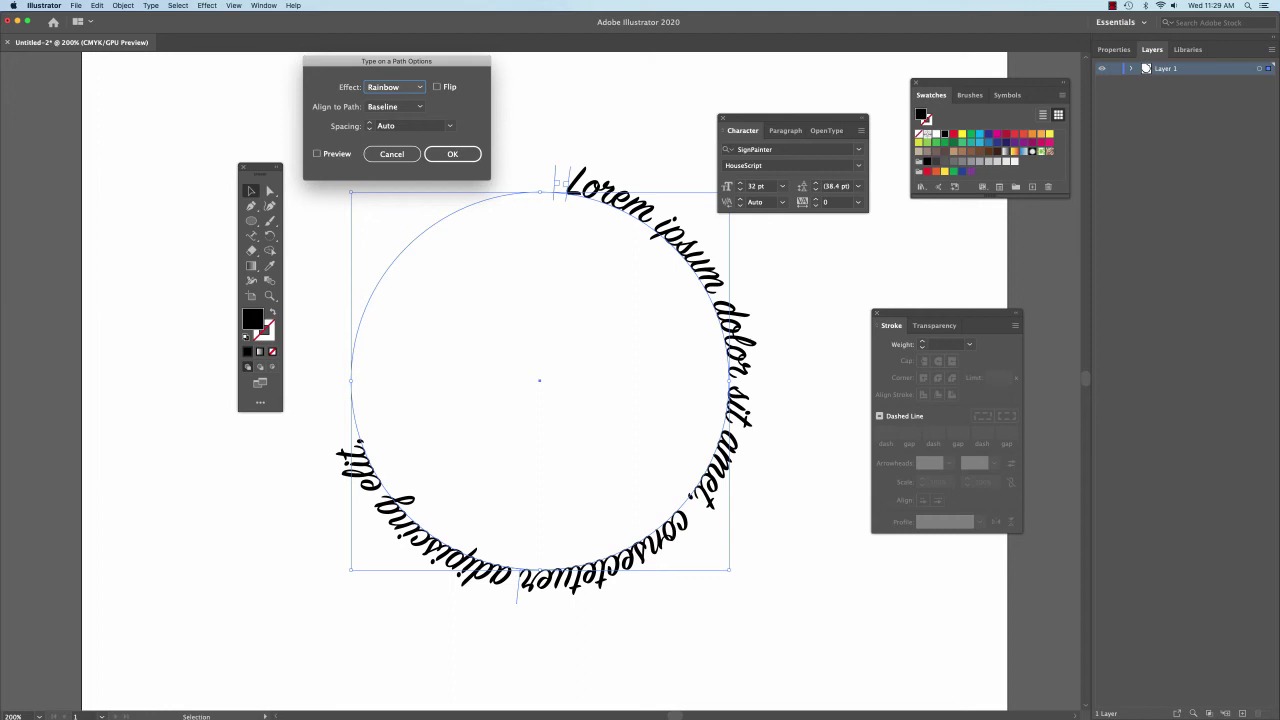
- With Preview on, try Ascender, Descender and Center alignment, then return to Baseline
{"action": "left_click", "coordinate": [316, 153]}
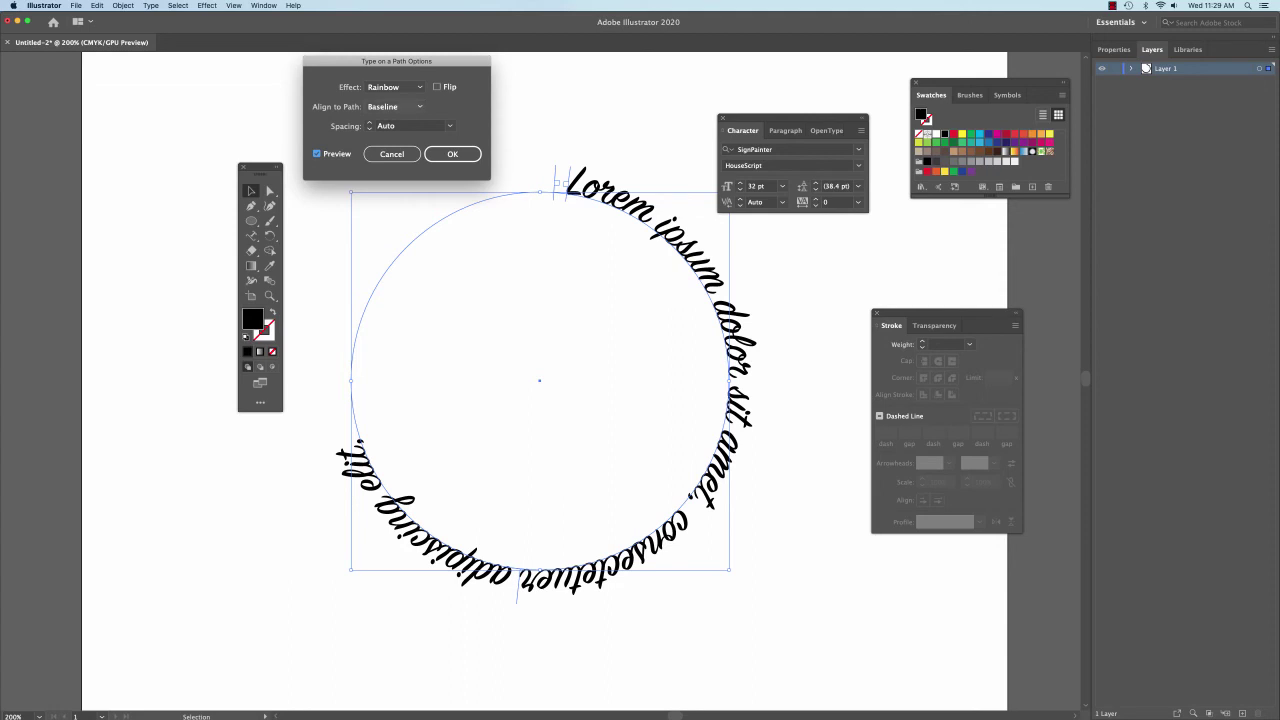
{"action": "left_click", "coordinate": [395, 106]}
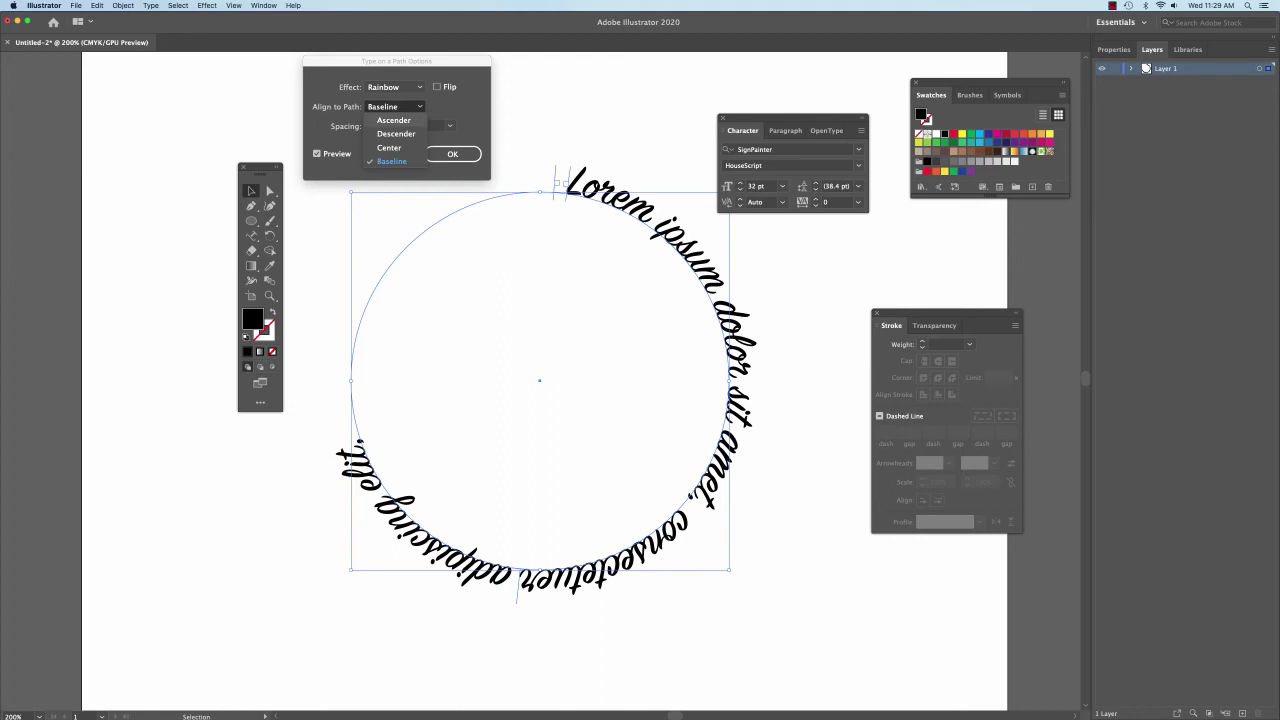
{"action": "left_click", "coordinate": [393, 120]}
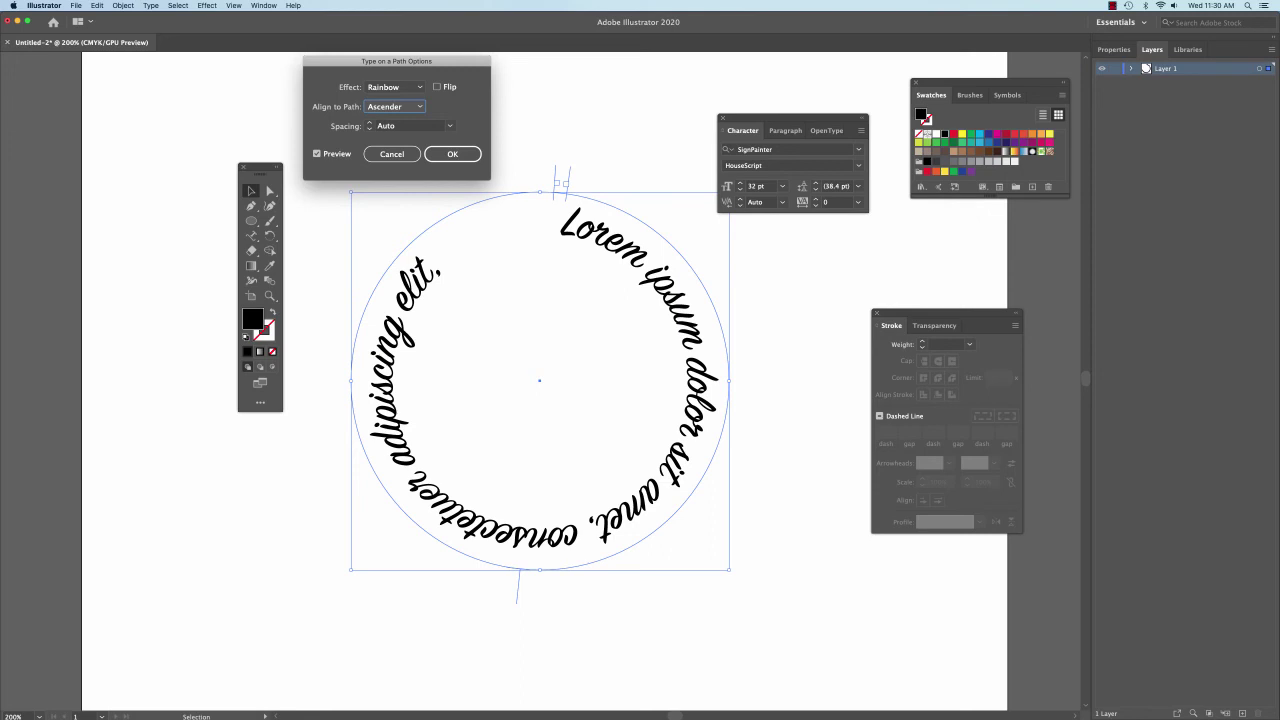
{"action": "left_click", "coordinate": [395, 106]}
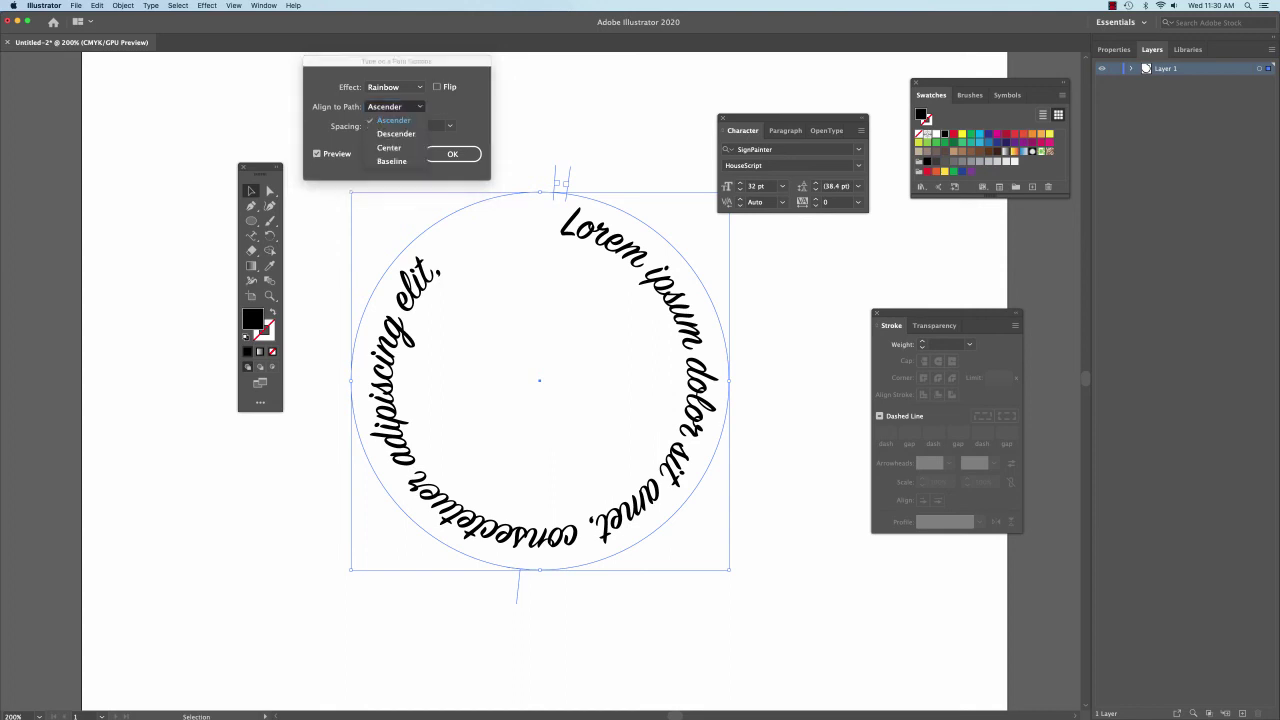
{"action": "left_click", "coordinate": [390, 134]}
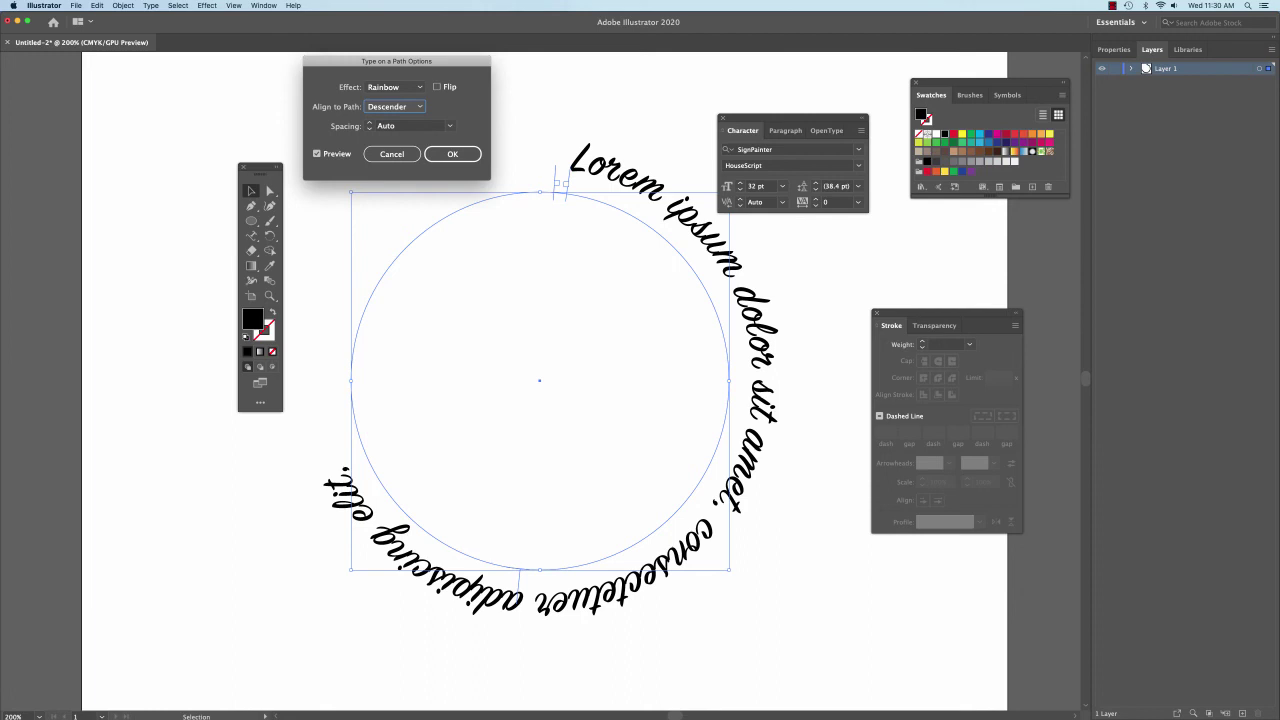
{"action": "left_click", "coordinate": [395, 106]}
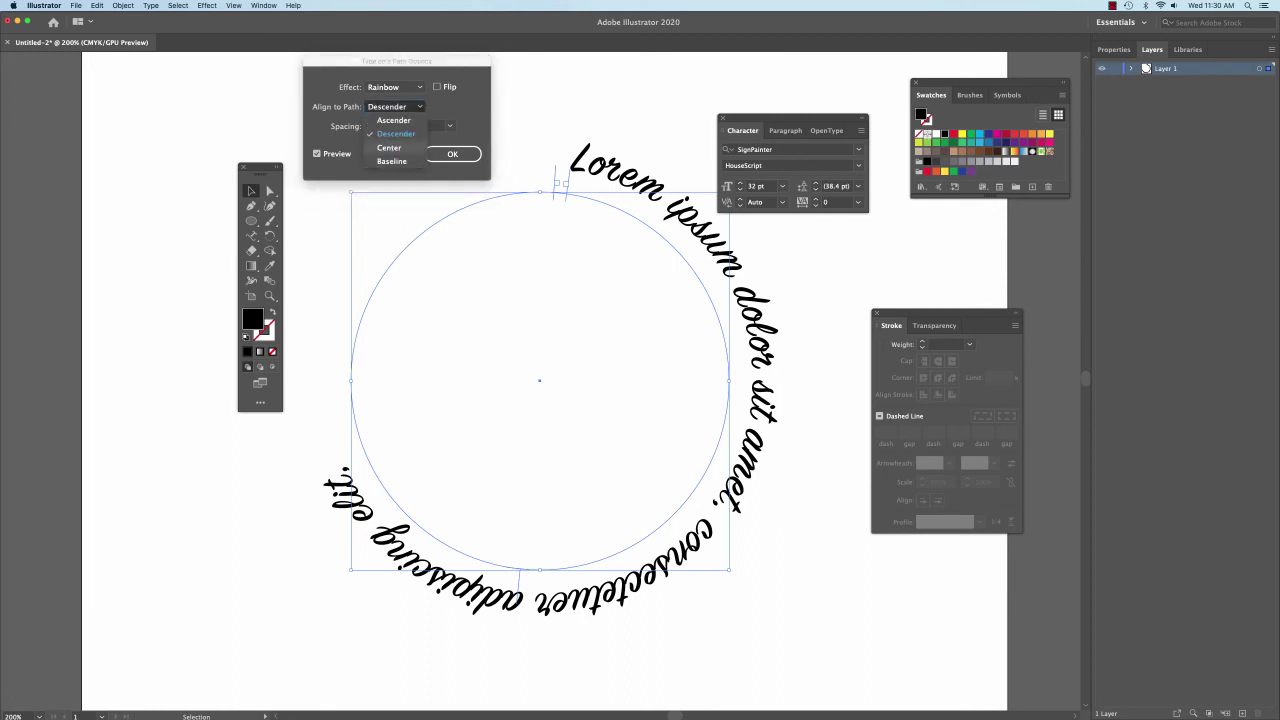
{"action": "left_click", "coordinate": [395, 120]}
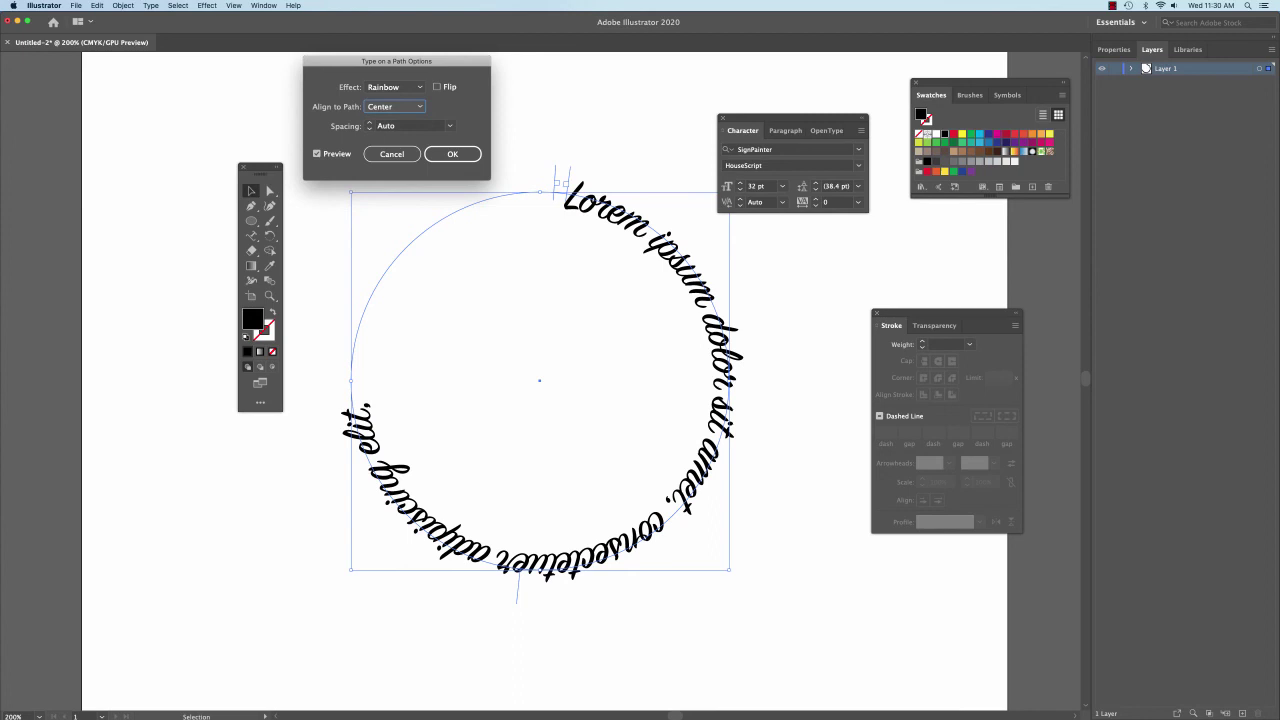
{"action": "left_click", "coordinate": [395, 106]}
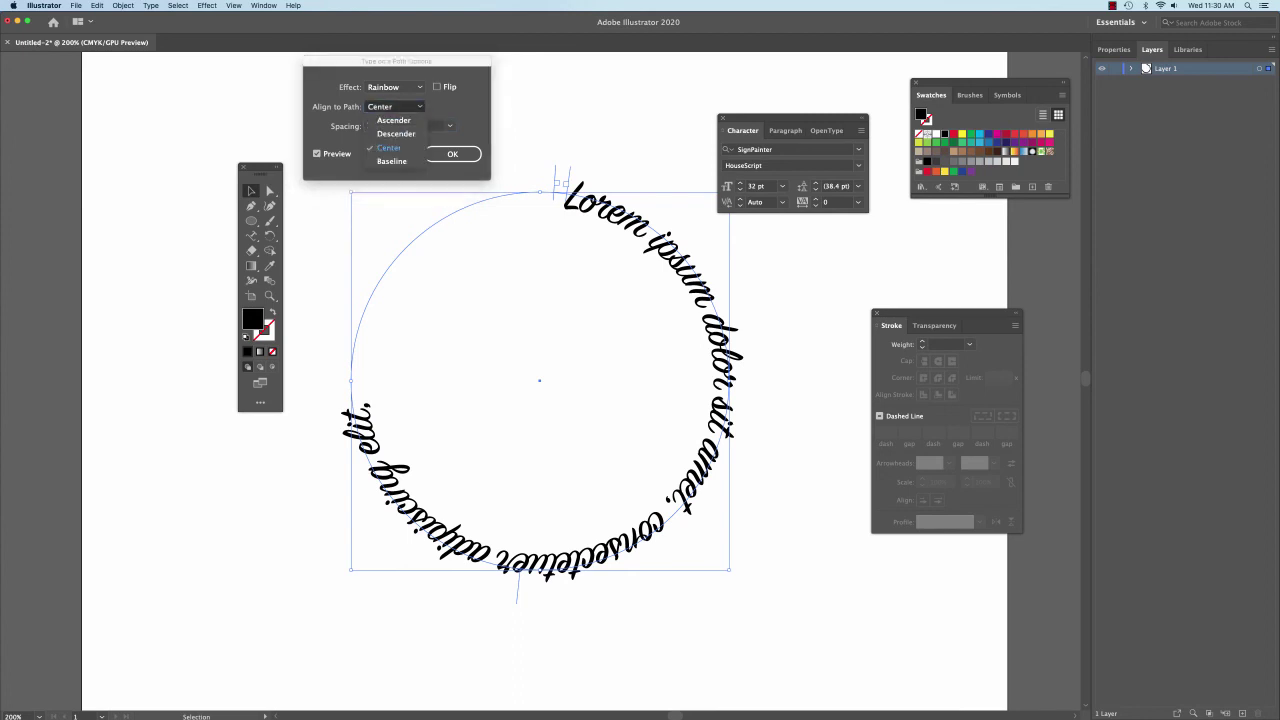
{"action": "left_click", "coordinate": [391, 161]}
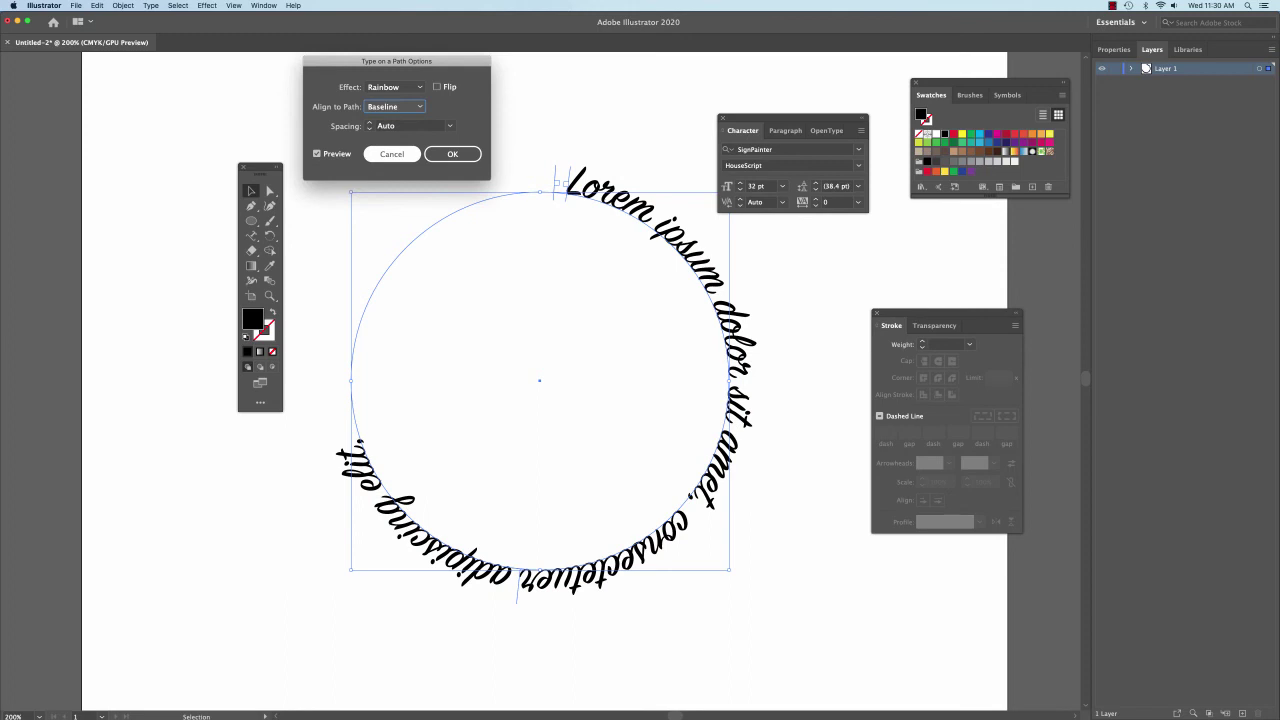